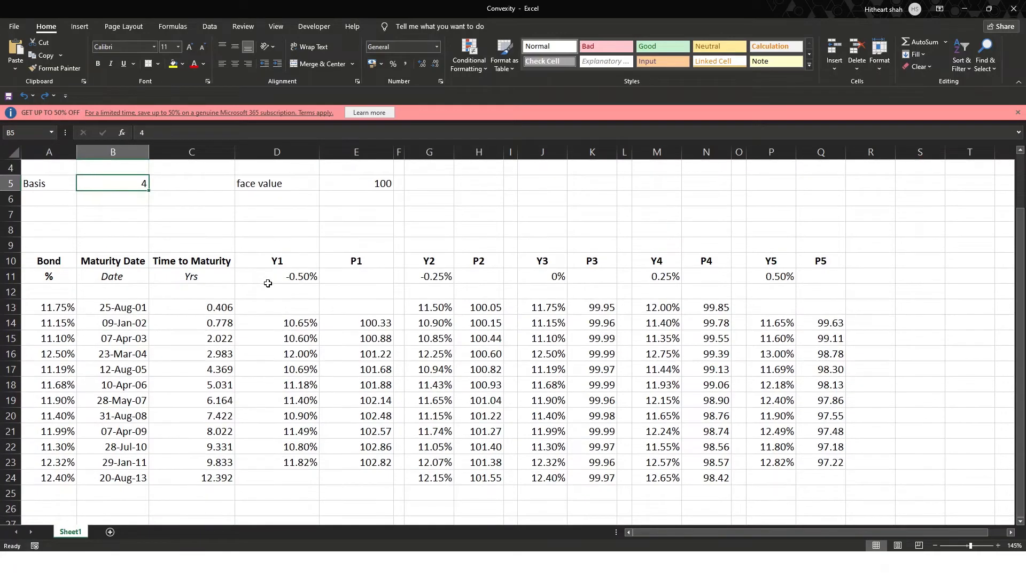
Review the bond coupon rates in A13:A24 and the maturity dates in B13:B24.
scroll(268, 282, up, 1)
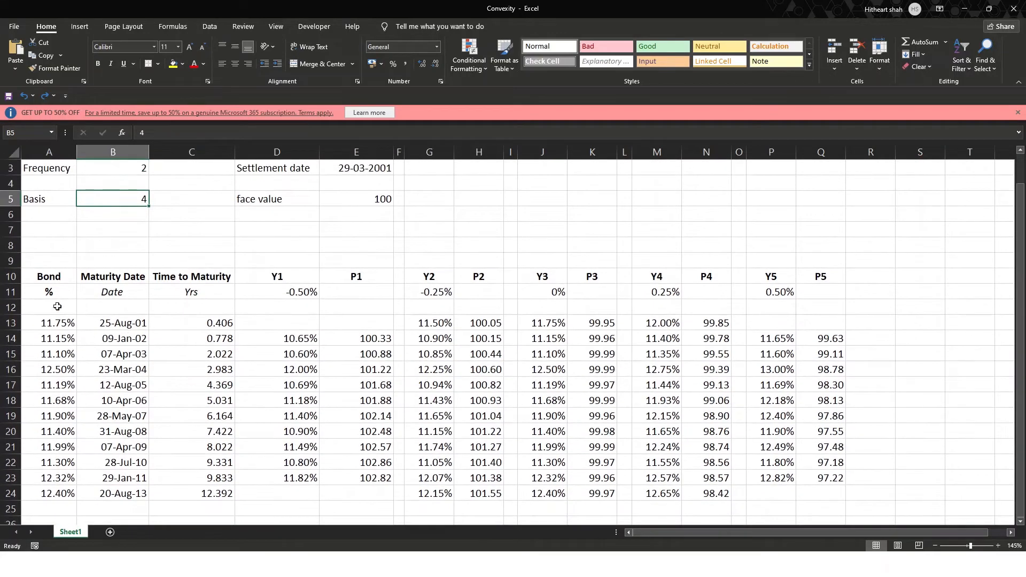
drag(51, 323, 53, 499)
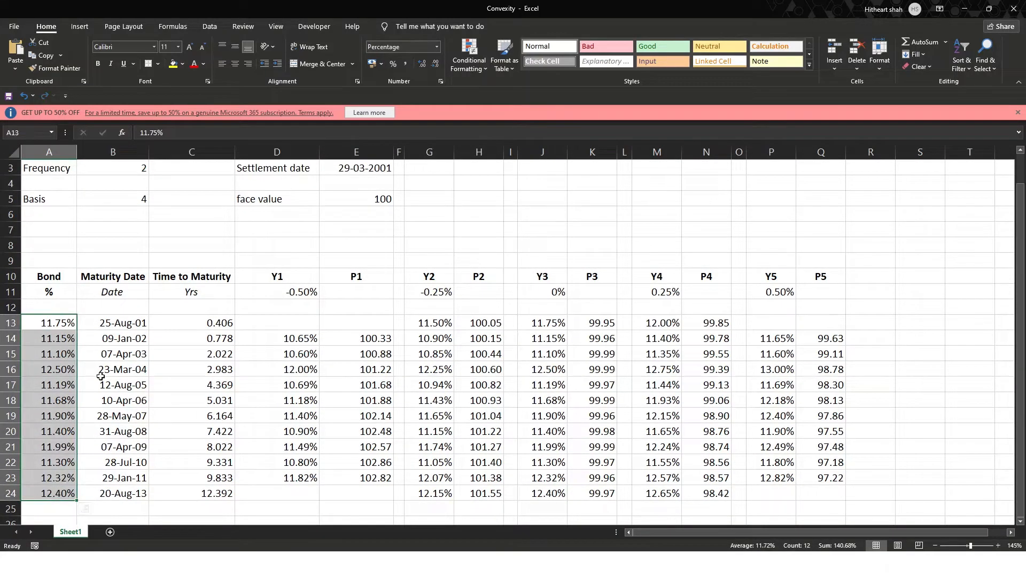
click(125, 323)
click(126, 333)
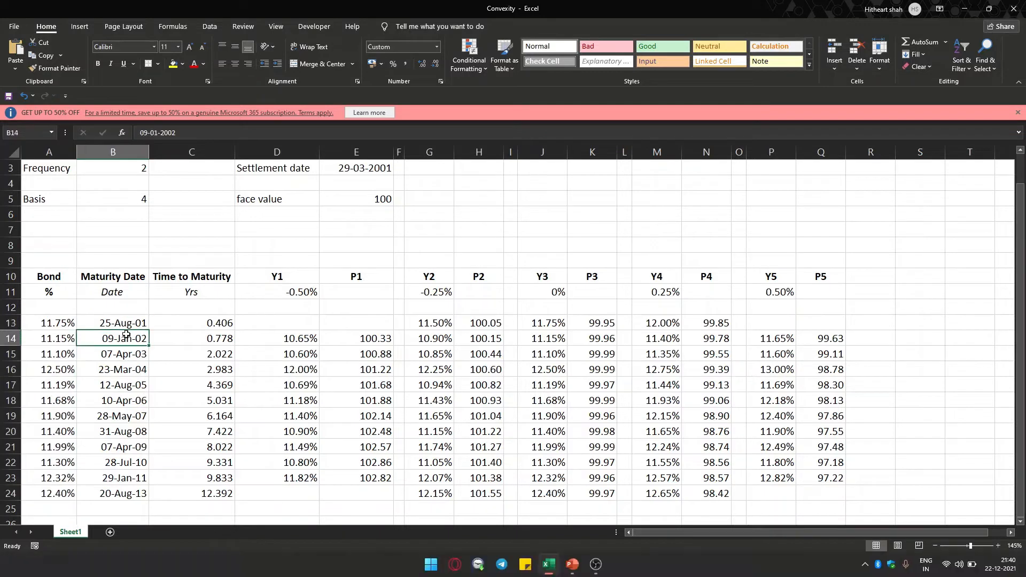
click(127, 359)
key(Down)
key(Down)
key(Down)
key(Down)
key(Down)
key(Down)
key(Down)
key(Down)
key(Down)
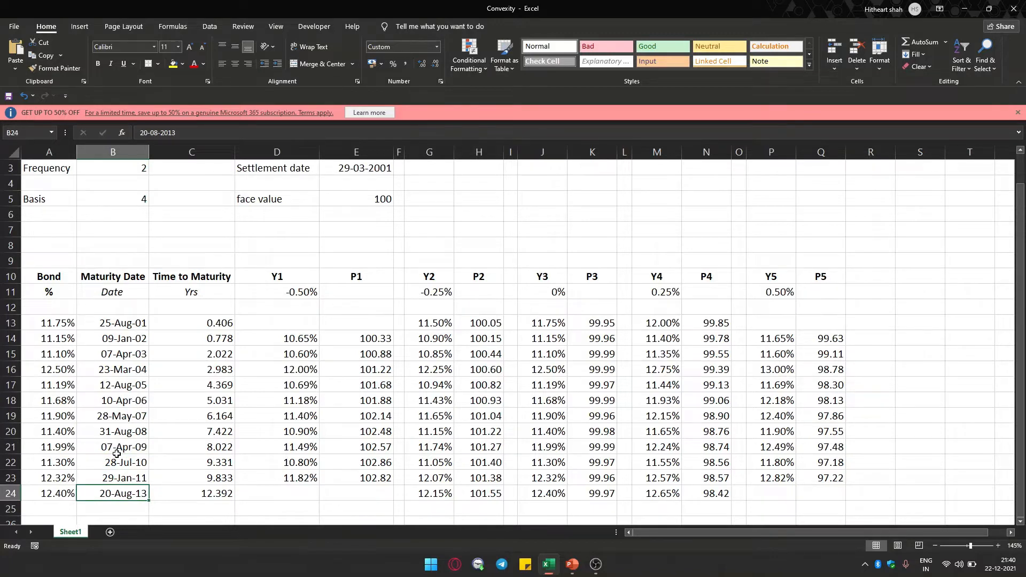
Enter =YEARFRAC(E3,B13,) in C13 to compute the first bond's time to maturity, leaving the basis argument empty.
click(208, 322)
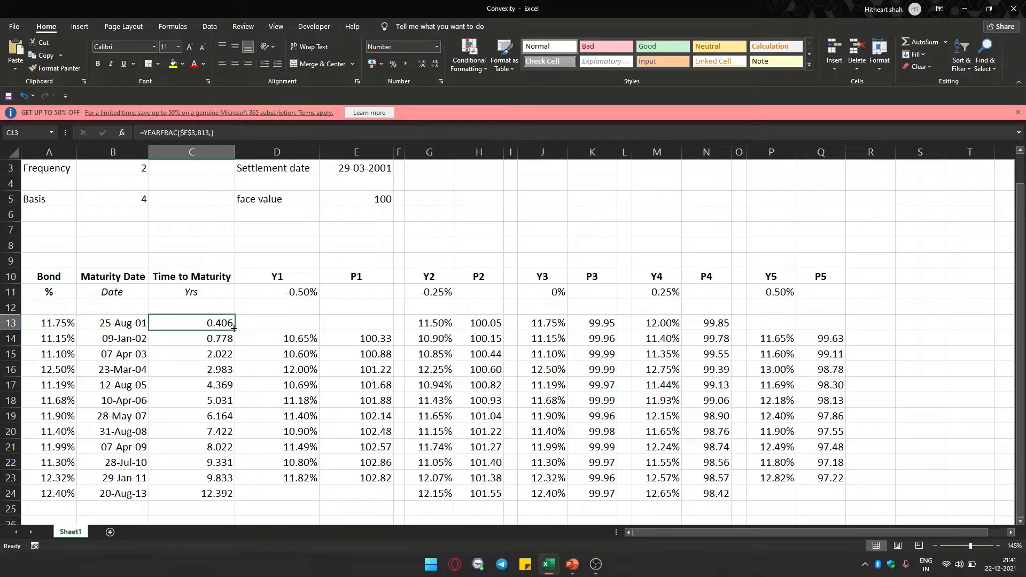
text(=yea)
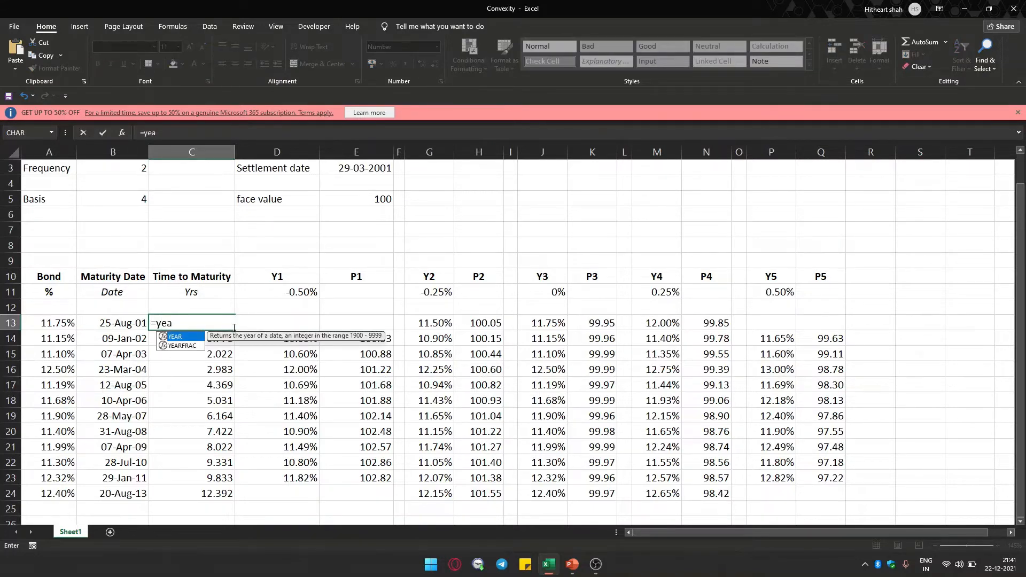
key(Down)
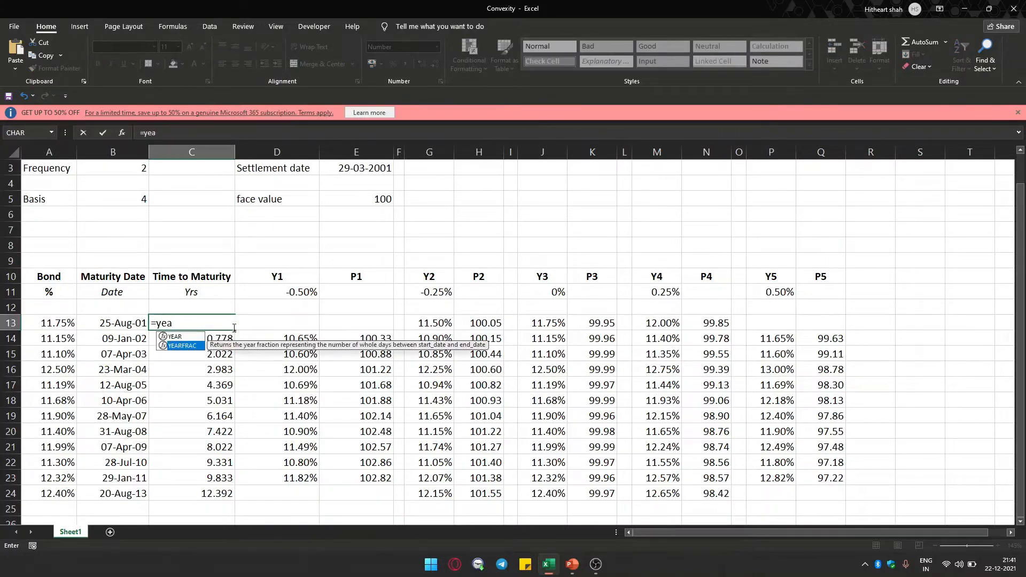
key(Tab)
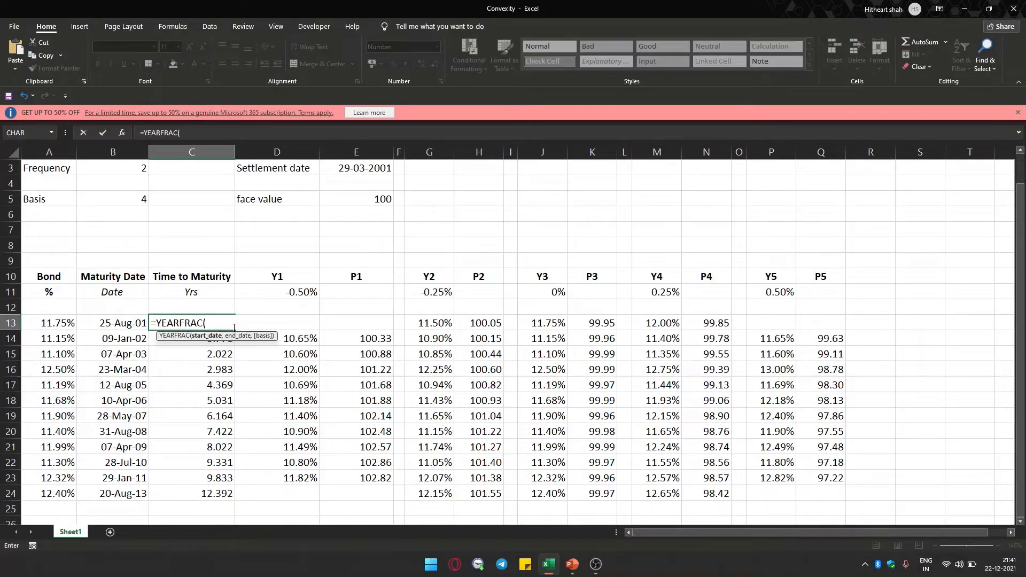
key(Up)
key(Up)
key(Up)
key(Up)
key(Up)
key(Up)
key(Up)
key(Up)
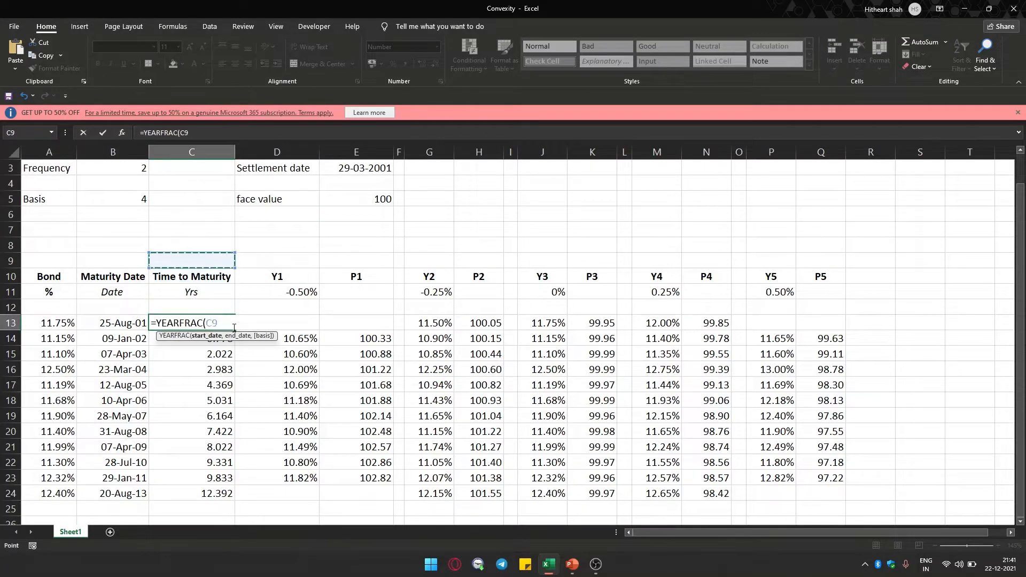
key(Up)
key(Up)
key(Up)
key(Down)
key(Right)
key(Right)
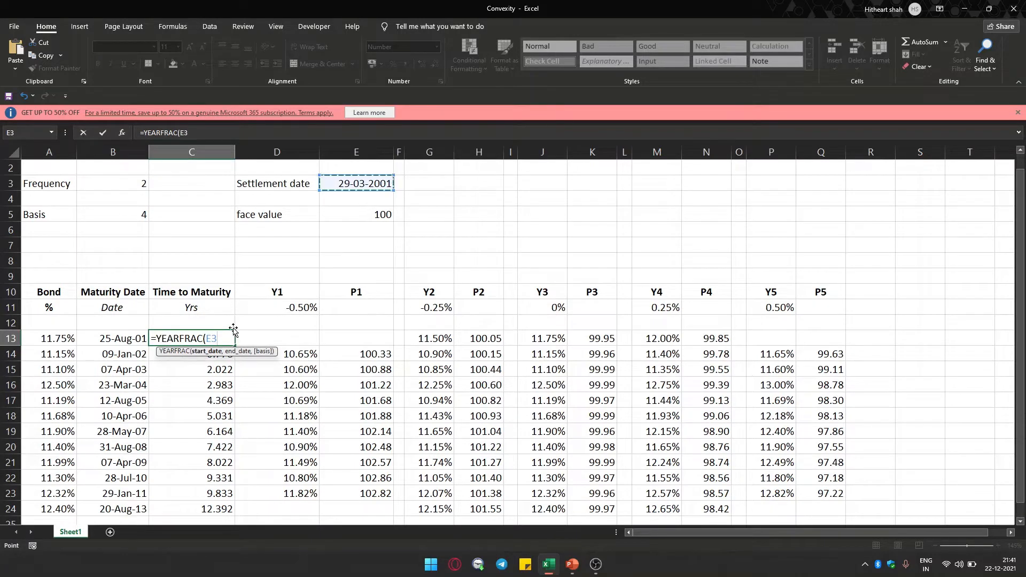
text(,)
key(Left)
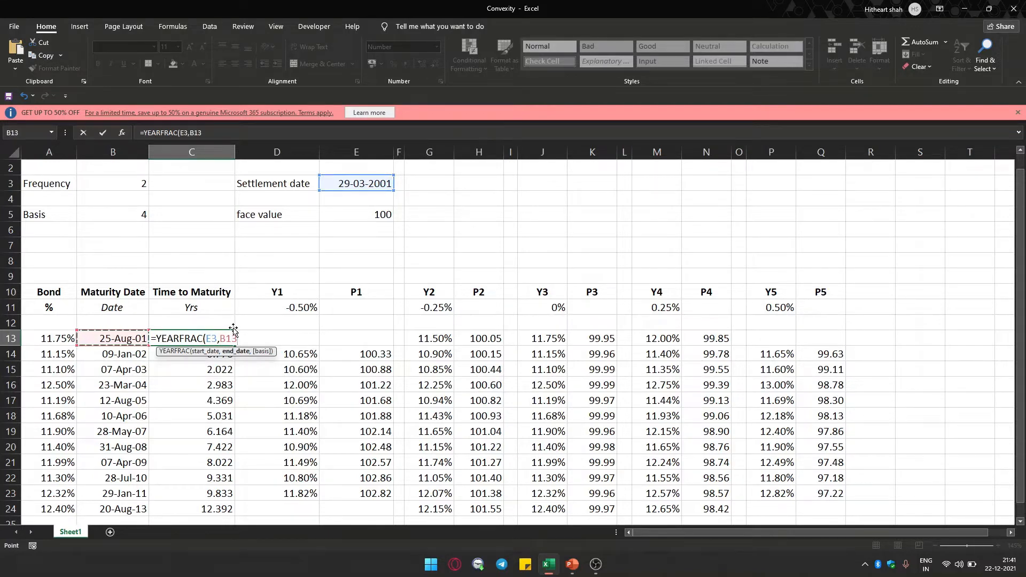
text(,)
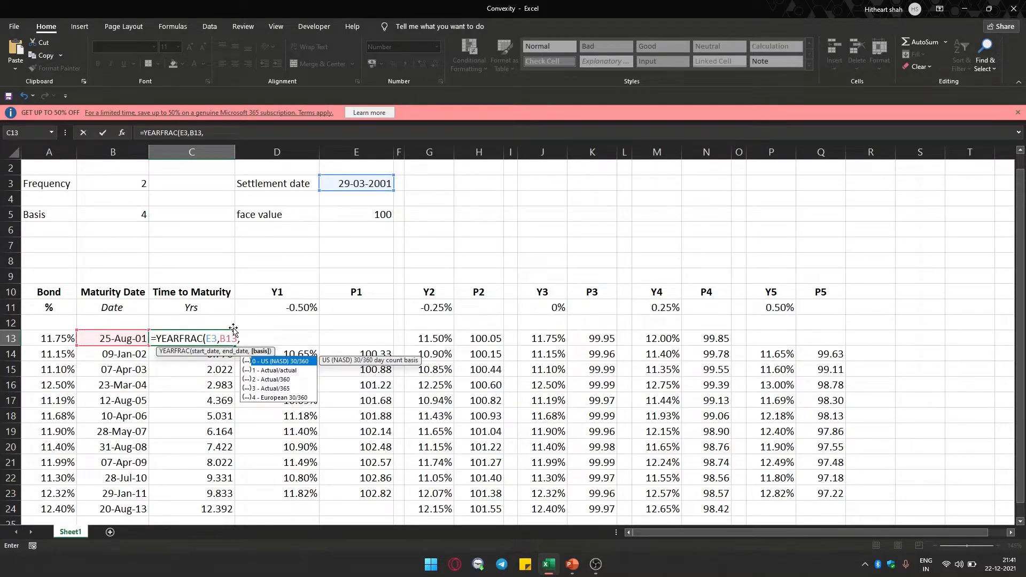
key(Down)
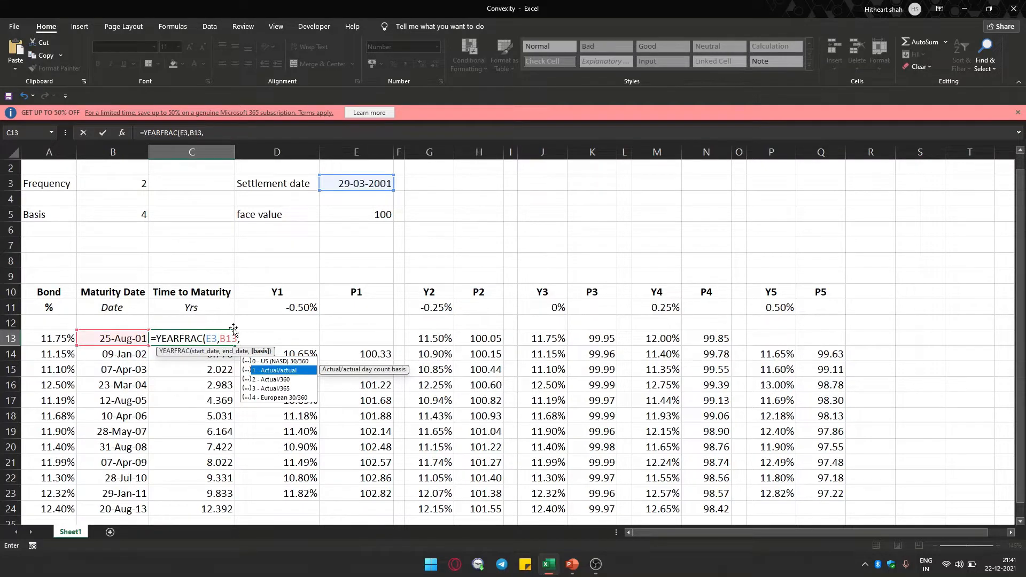
key(Return)
Try to fill the C13 time-to-maturity formula down to C24, and undo the fill.
click(233, 331)
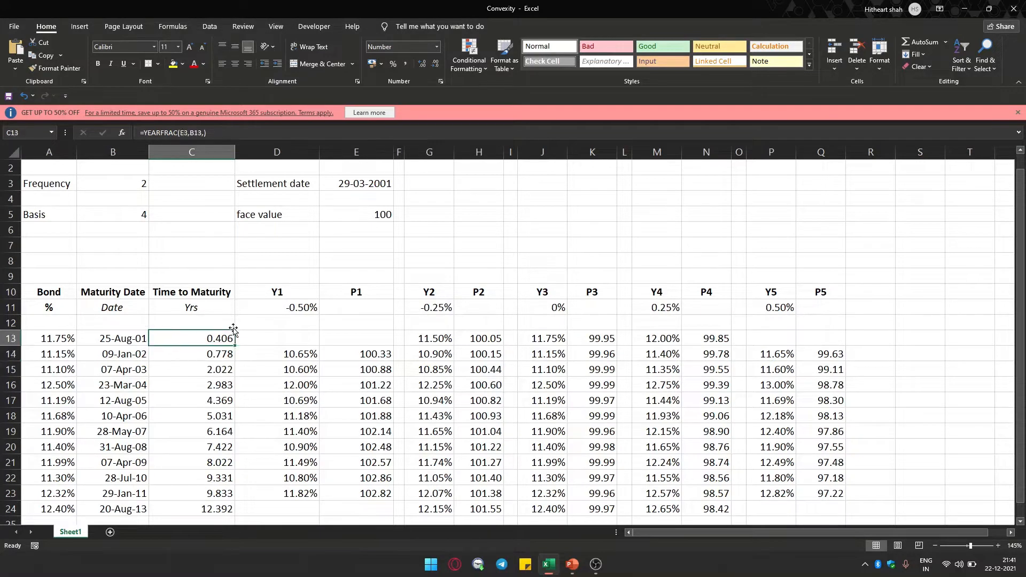
double_click(236, 346)
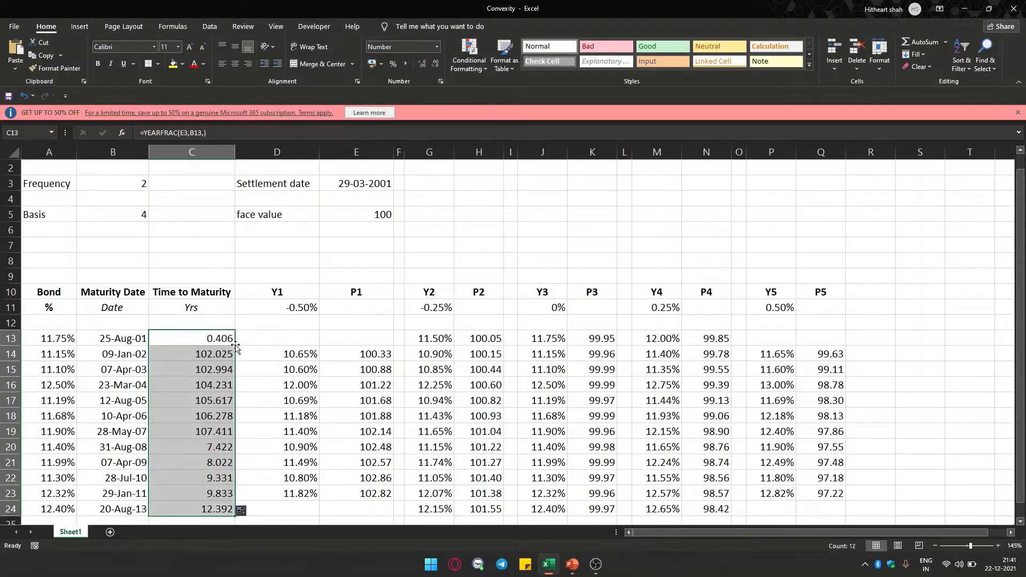
key(ctrl+z)
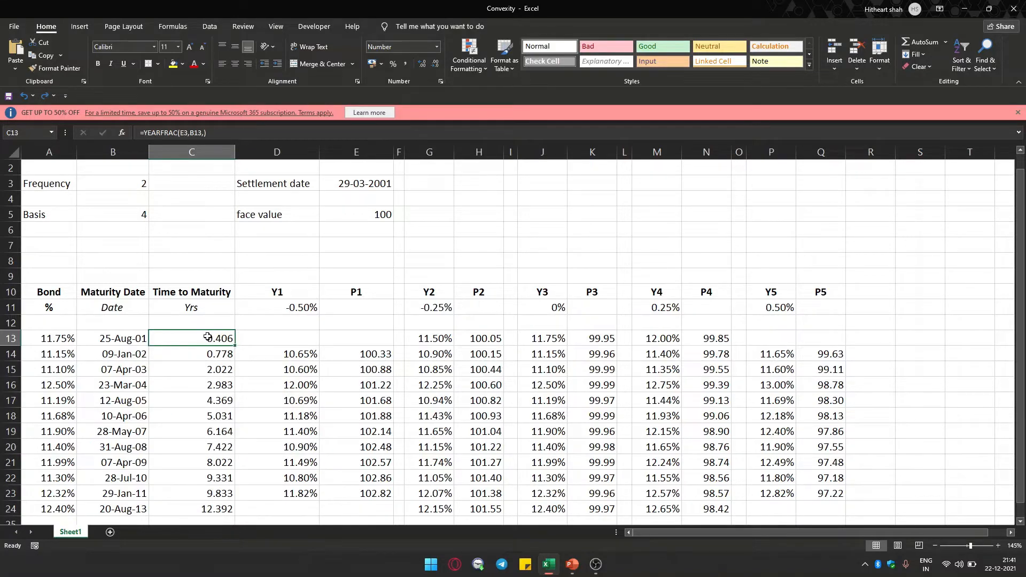
Re-enter the first bond's time to maturity in C13 as =YEARFRAC(E3,B13,0), using the US (NASD) 30/360 basis.
text(=yea)
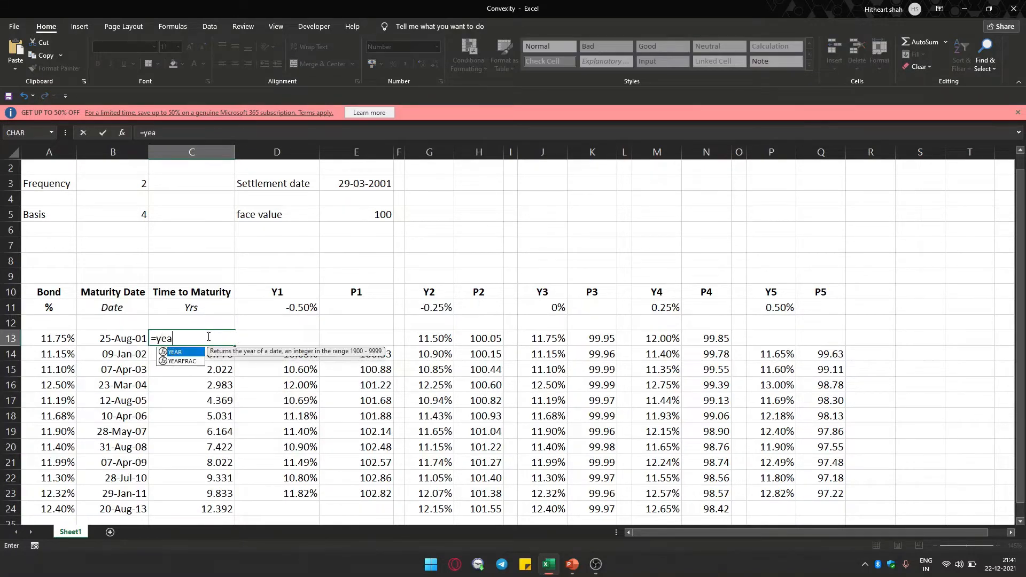
key(Down)
key(Tab)
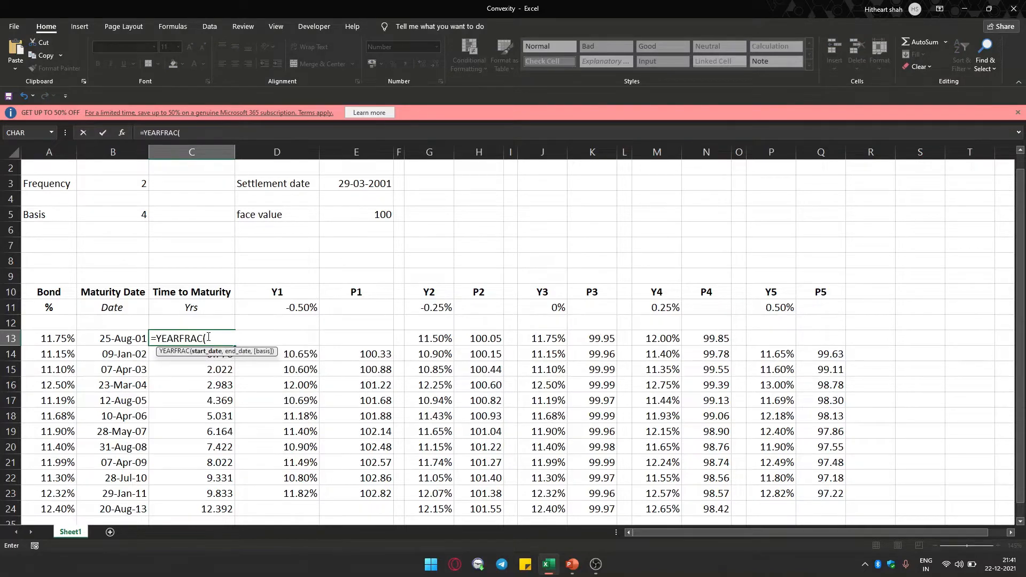
key(Up)
key(Up)
key(Up)
key(Up)
key(Up)
key(Up)
key(Up)
key(Up)
key(Up)
key(Up)
key(Right)
key(Right)
text(,)
key(Left)
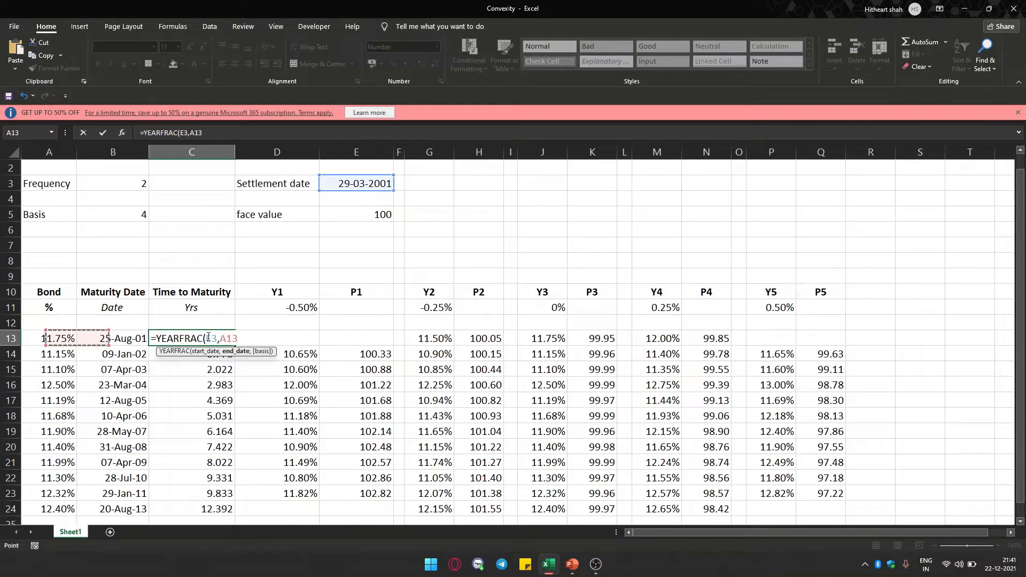
text(,)
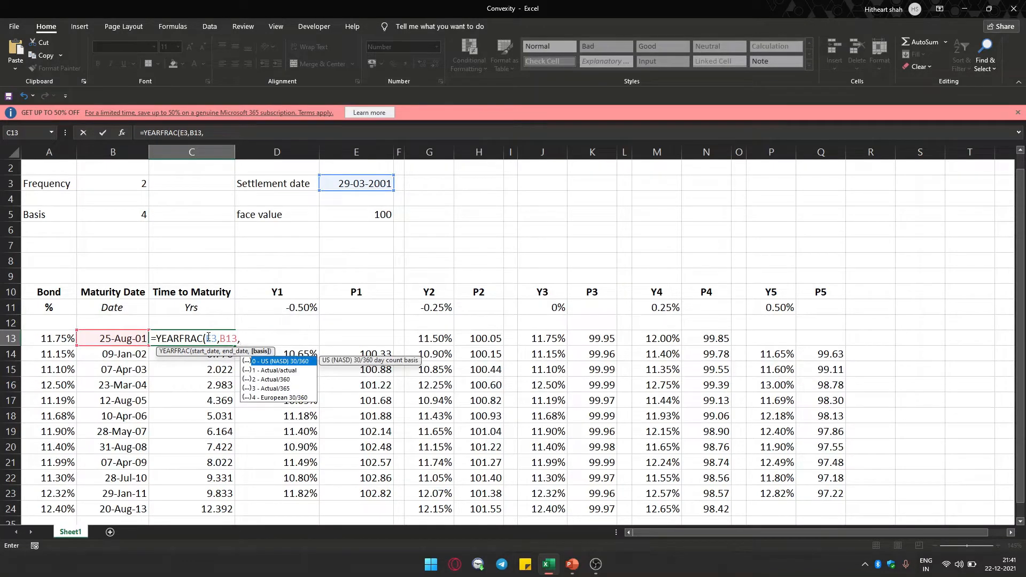
text())
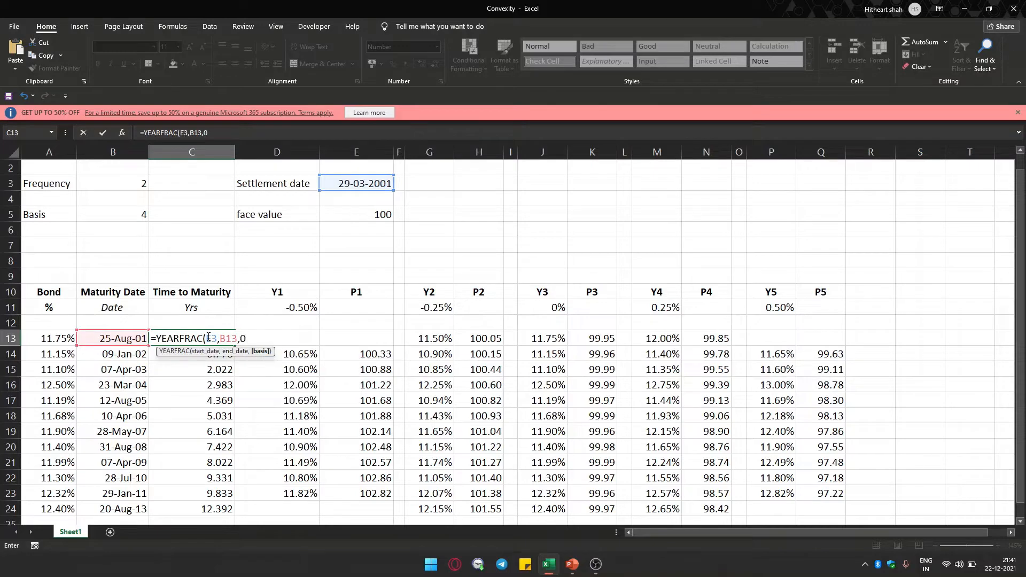
key(Return)
Make the settlement date reference in the C13 formula absolute, giving =YEARFRAC($E$3,B13,0).
click(208, 337)
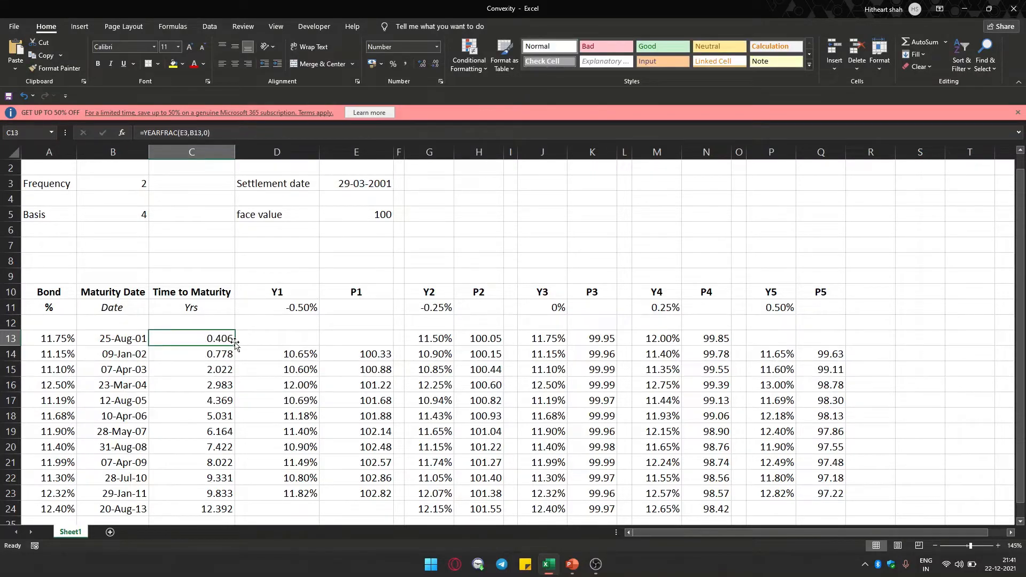
double_click(198, 338)
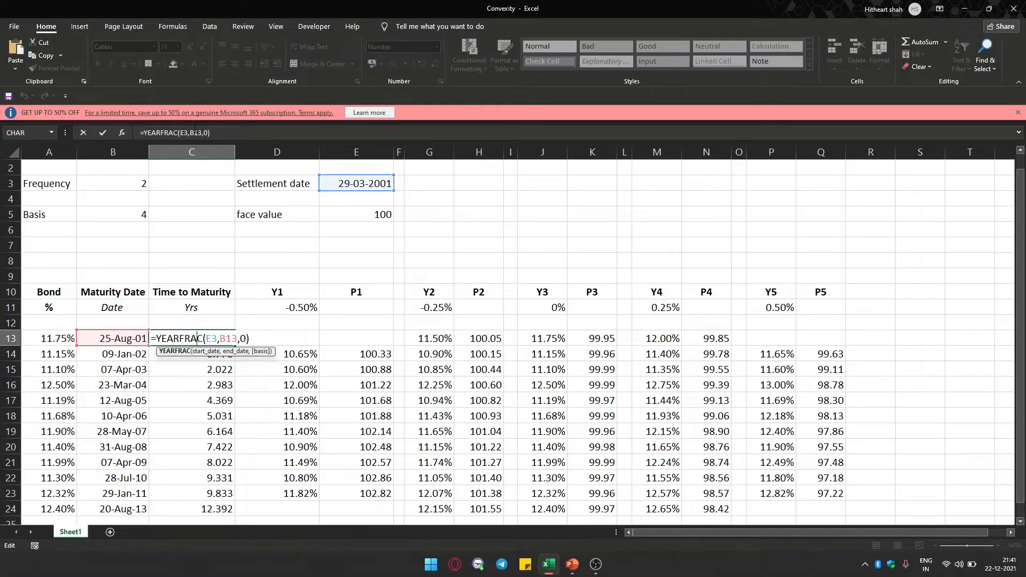
click(185, 132)
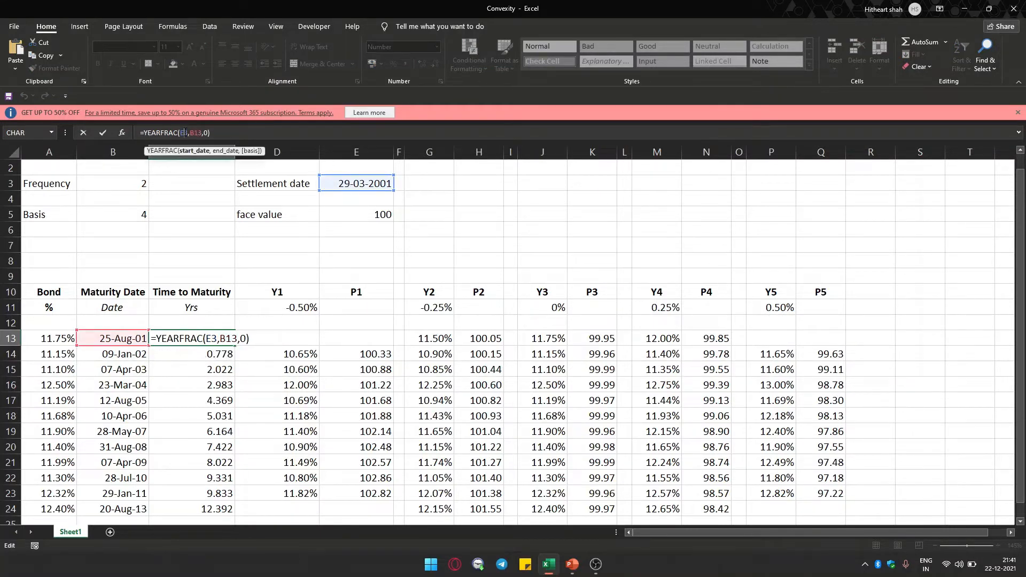
key(fn+Escape)
key(F4)
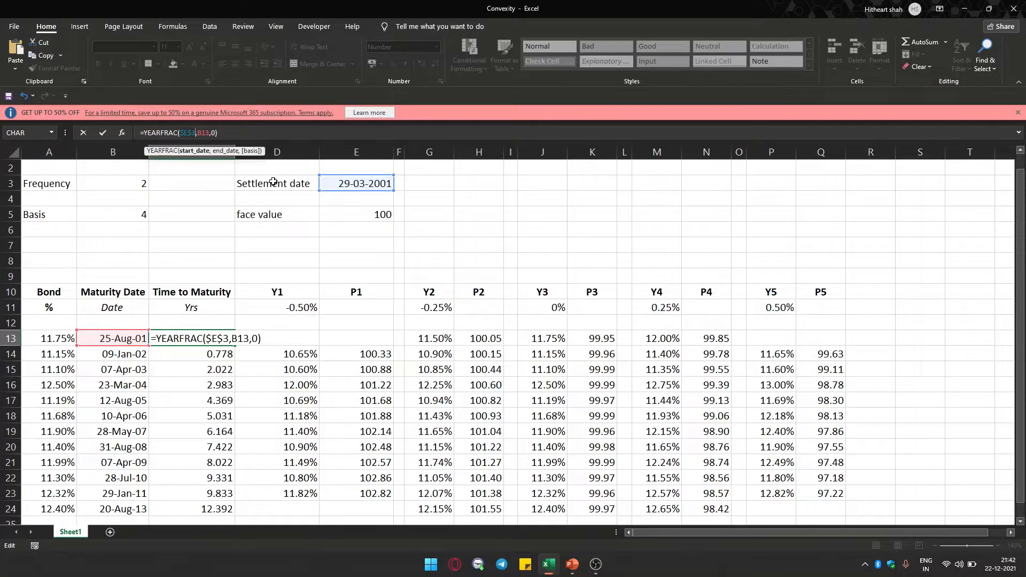
key(Return)
Fill the C13 time-to-maturity formula down to C24 and check the copied formula in C14.
click(224, 337)
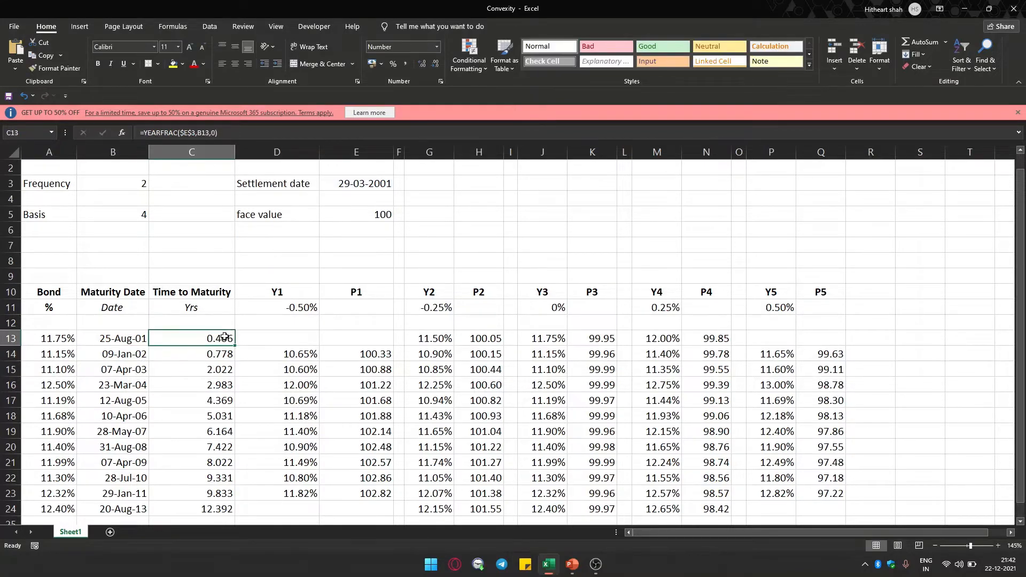
double_click(235, 345)
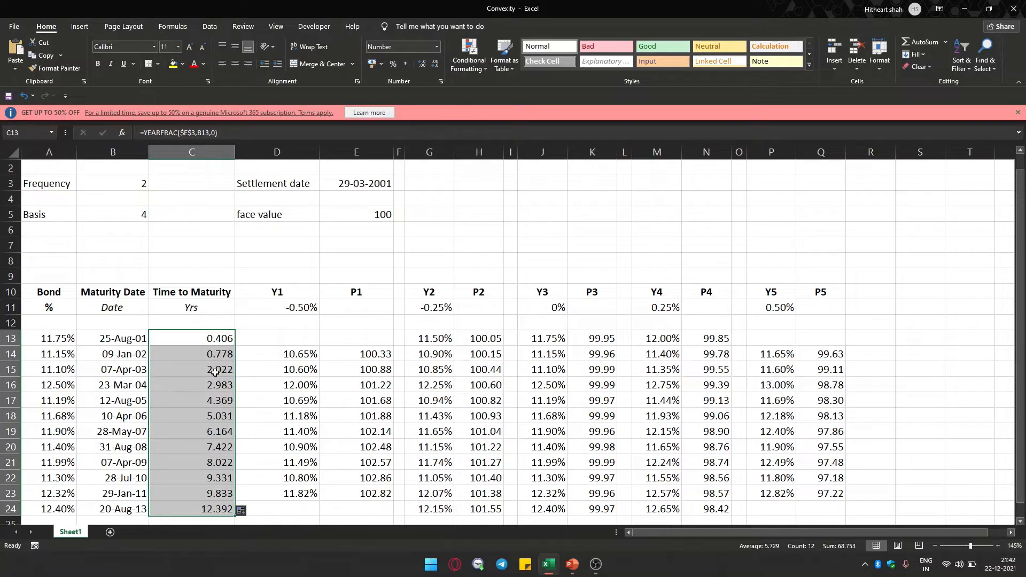
click(221, 353)
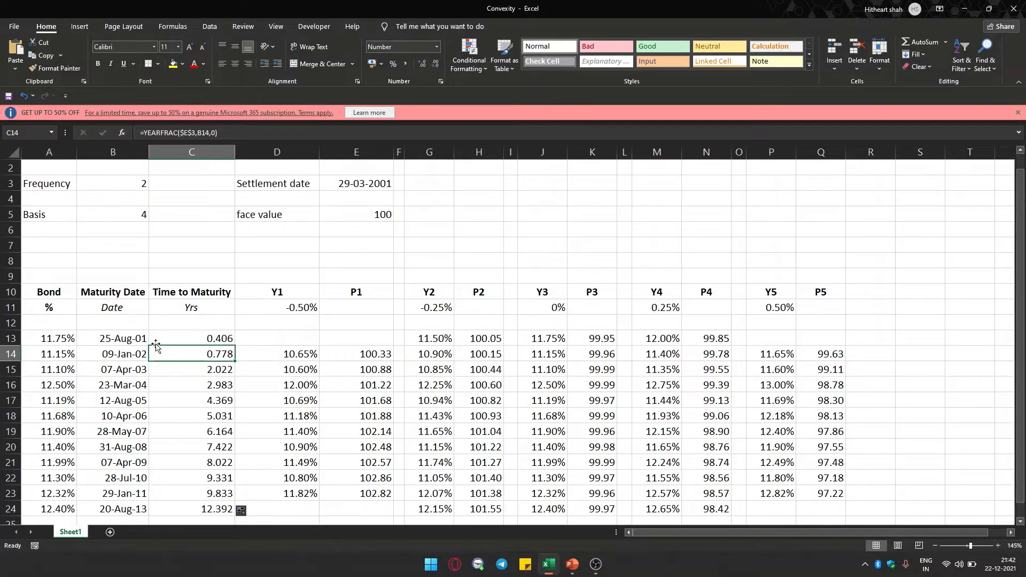
Examine the maturity dates, the time to maturity in C22, the P3 prices in K13:K24 and the Y3 yield shift in J11.
scroll(184, 395, down, 1)
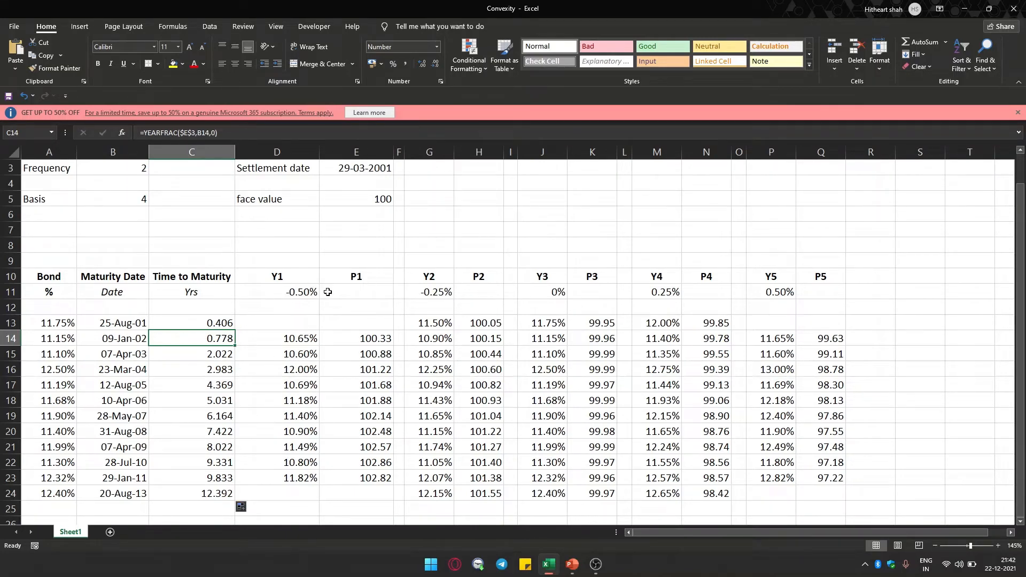
scroll(327, 292, up, 1)
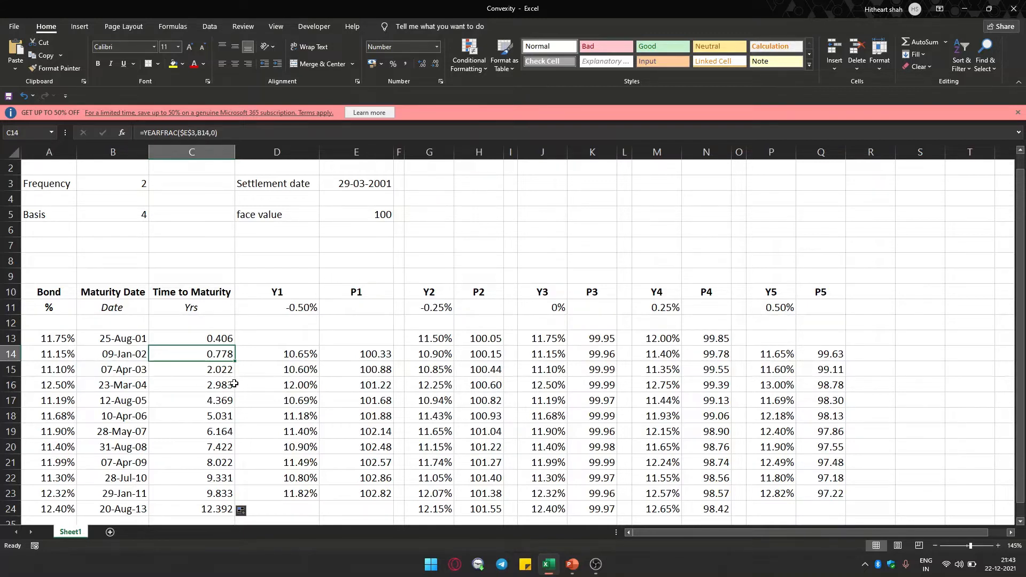
drag(138, 337, 137, 472)
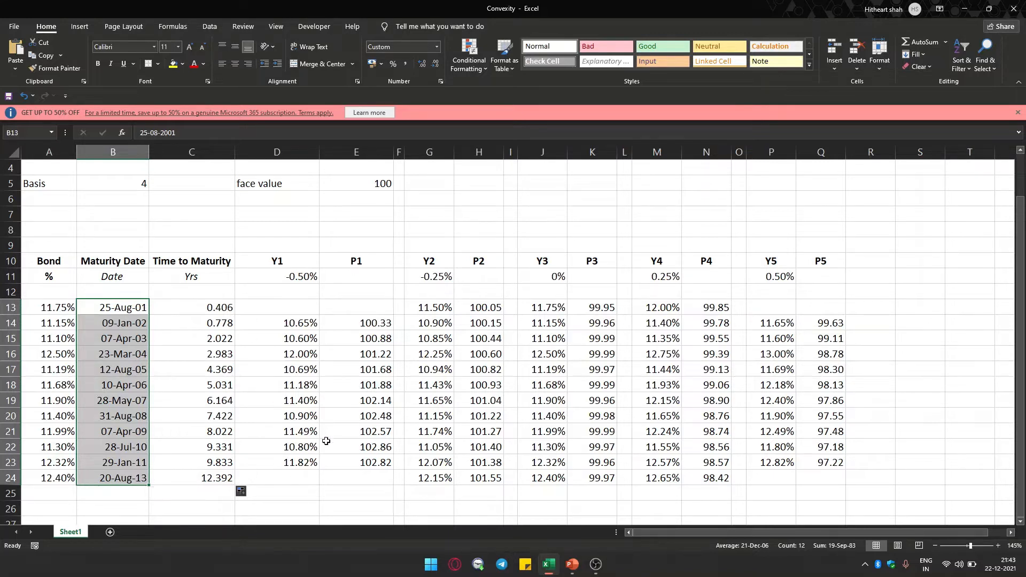
click(223, 445)
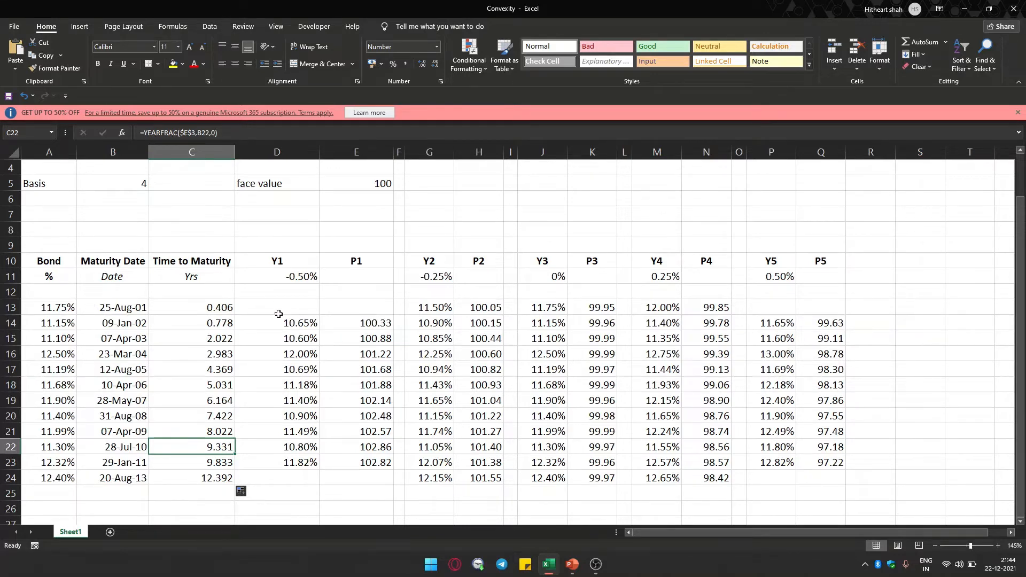
scroll(431, 307, up, 1)
scroll(430, 307, down, 1)
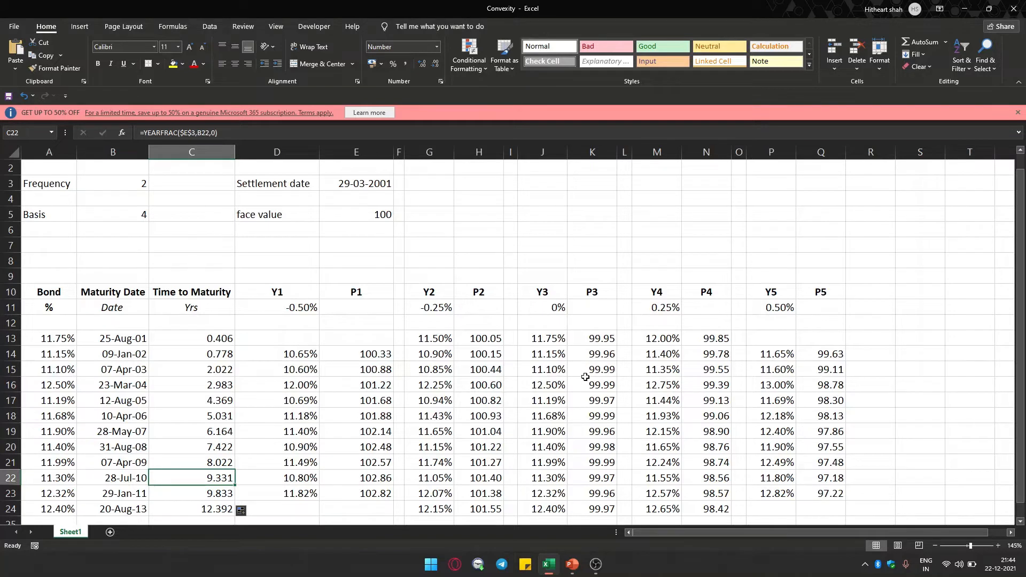
drag(598, 335, 606, 504)
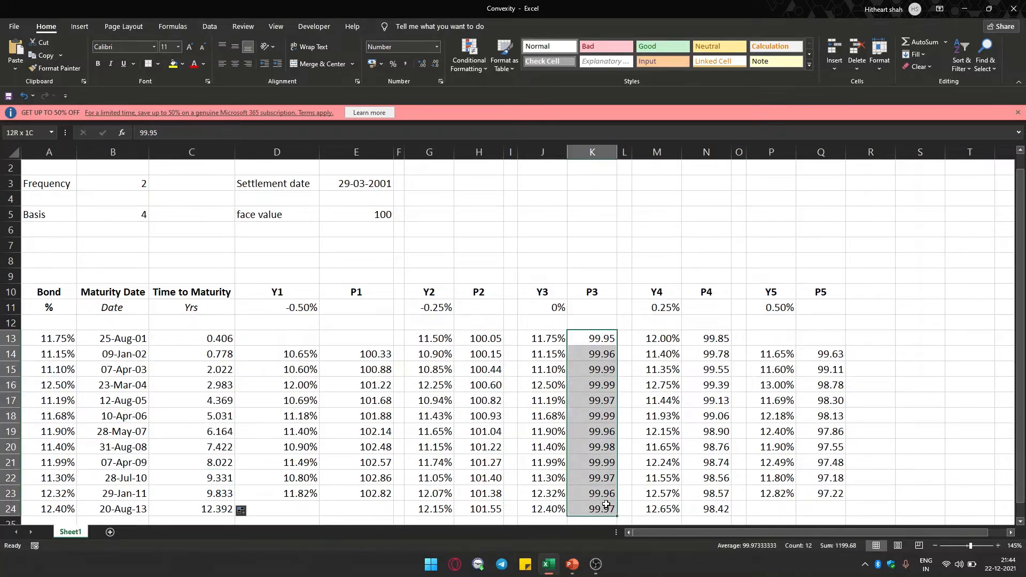
click(611, 345)
drag(611, 342, 597, 510)
click(556, 308)
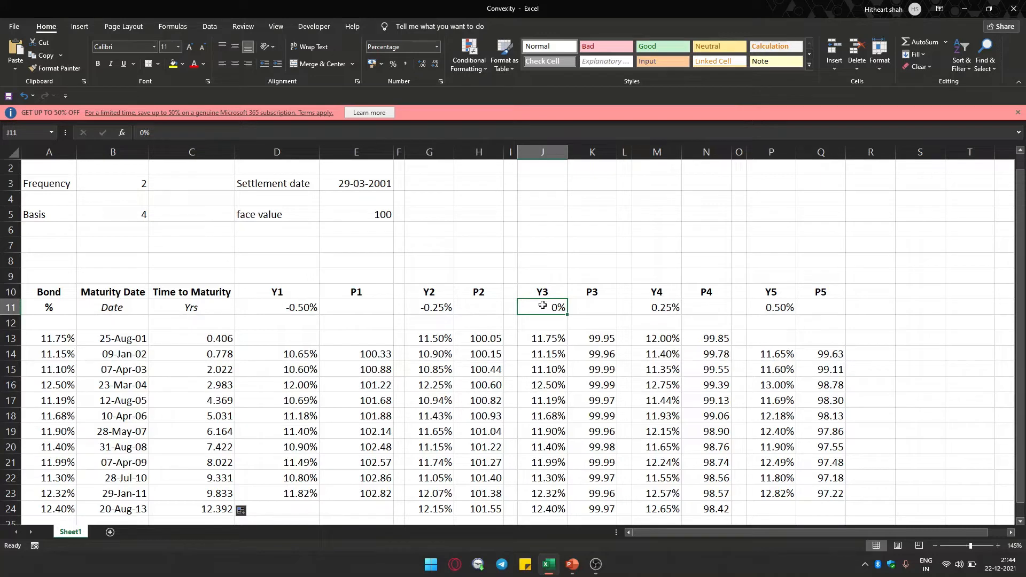
Compare the bond rates in A13:A24 with the Y3 yields in J13:J24, and inspect the formulas in G13 and H13.
drag(68, 338, 70, 505)
drag(554, 341, 551, 512)
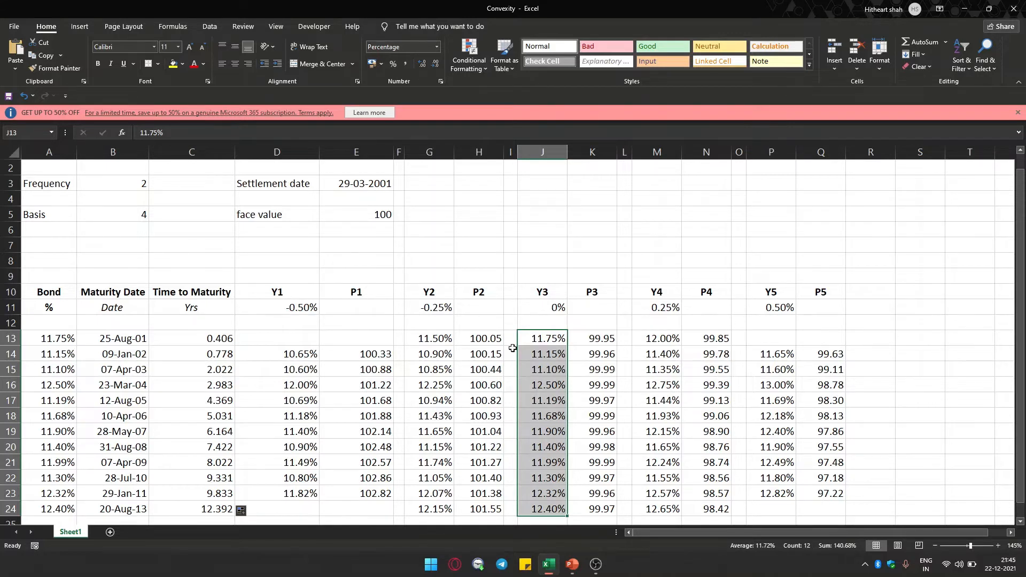
click(537, 340)
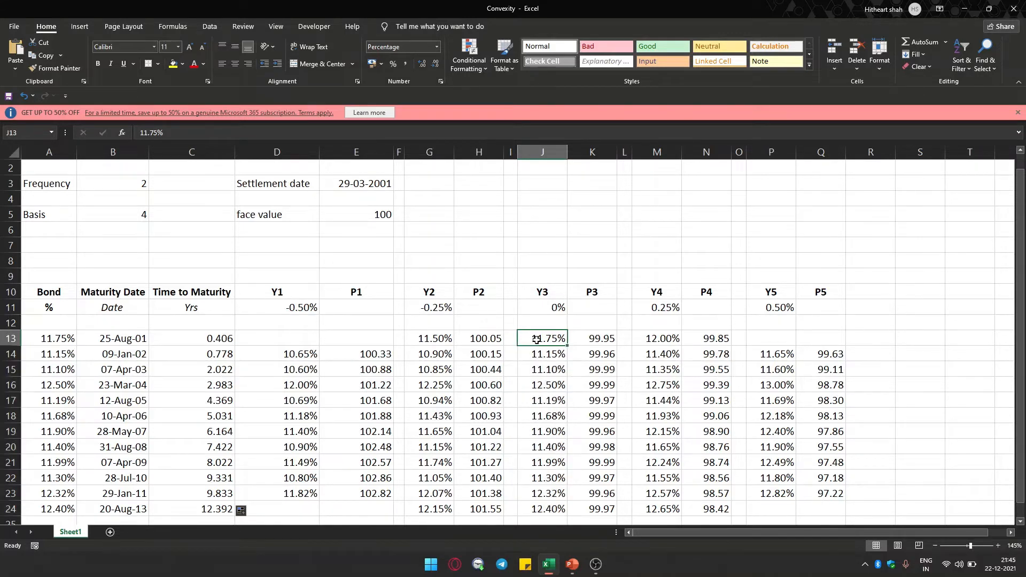
click(433, 339)
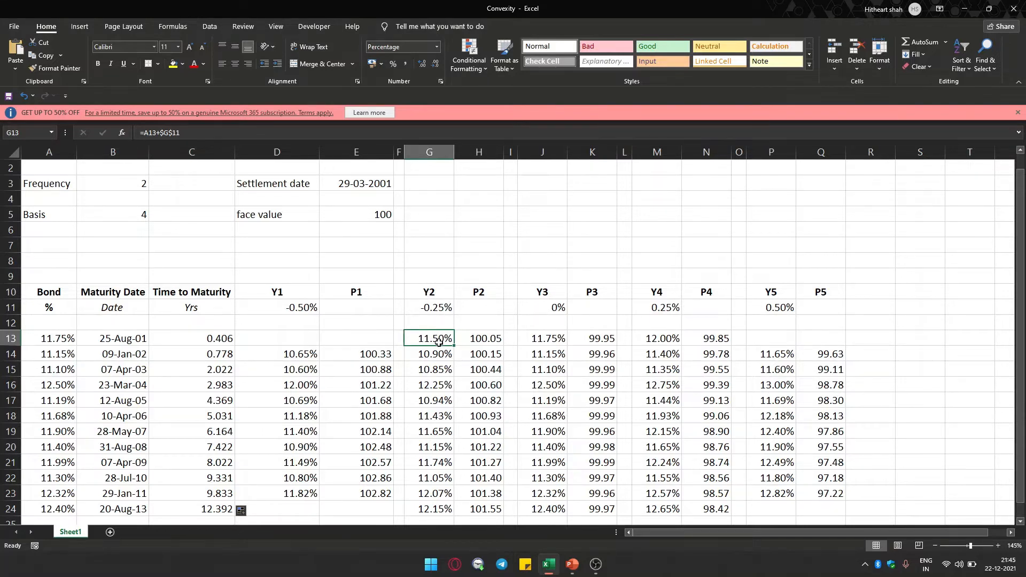
double_click(491, 338)
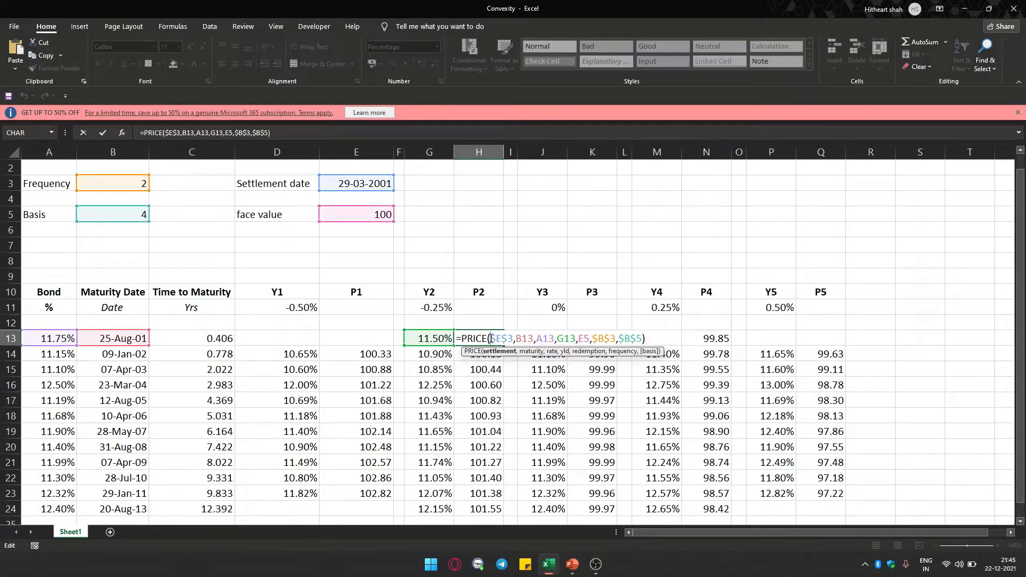
key(Escape)
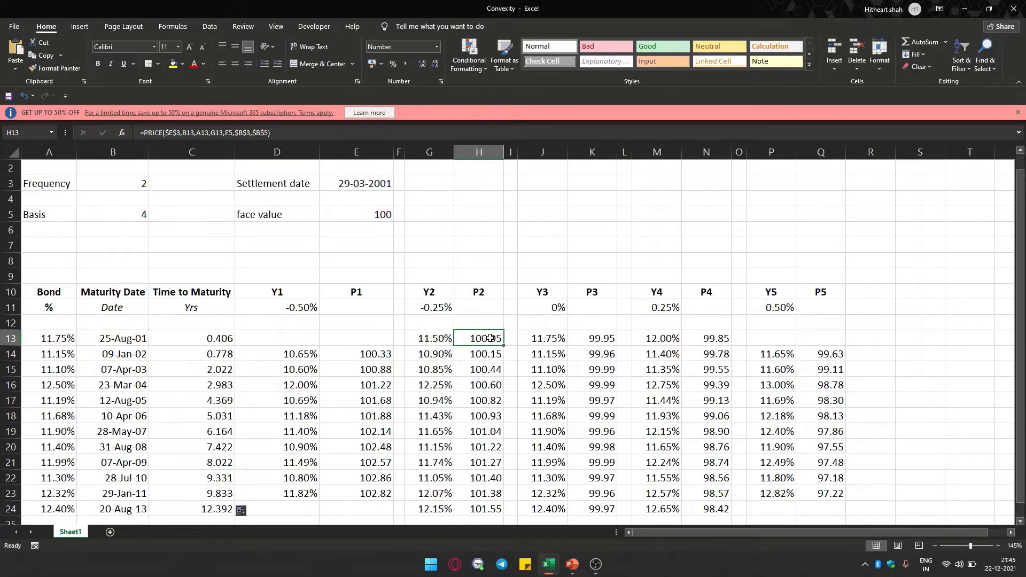
Clear the first bond's P2 price in H13 and start a PRICE formula there with E3 as the settlement date.
key(BackSpace)
key(Return)
click(490, 338)
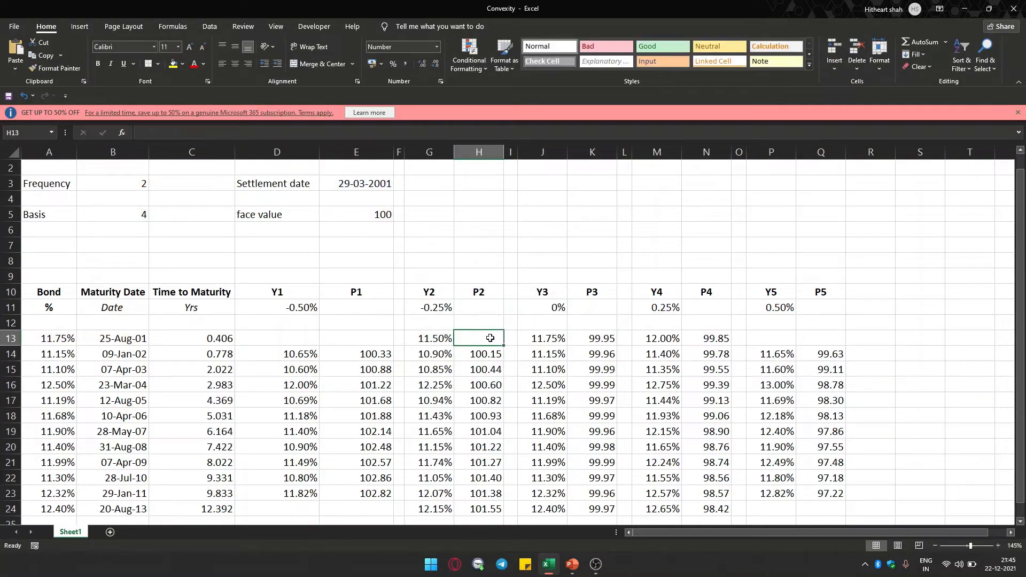
text(=price)
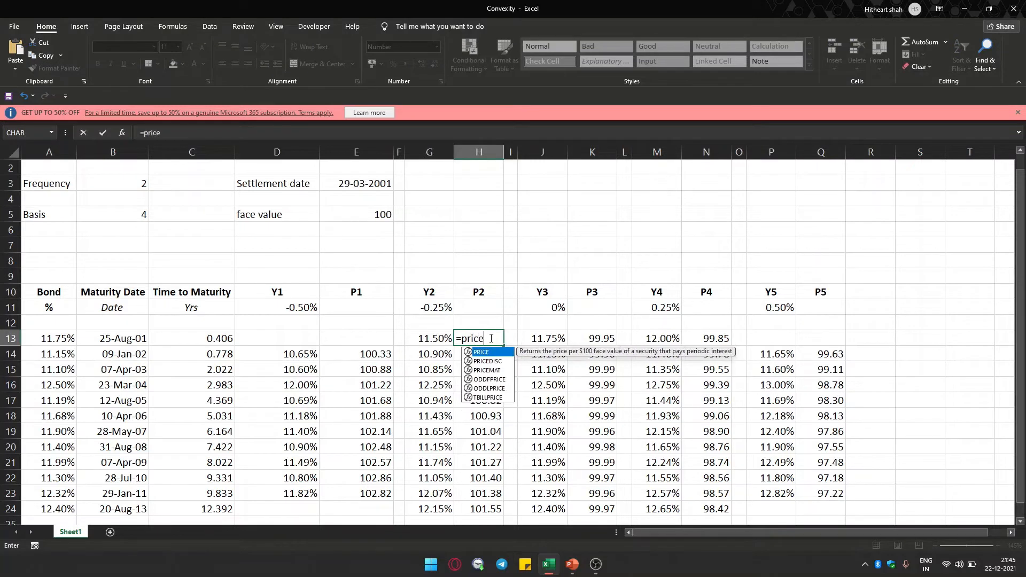
key(Tab)
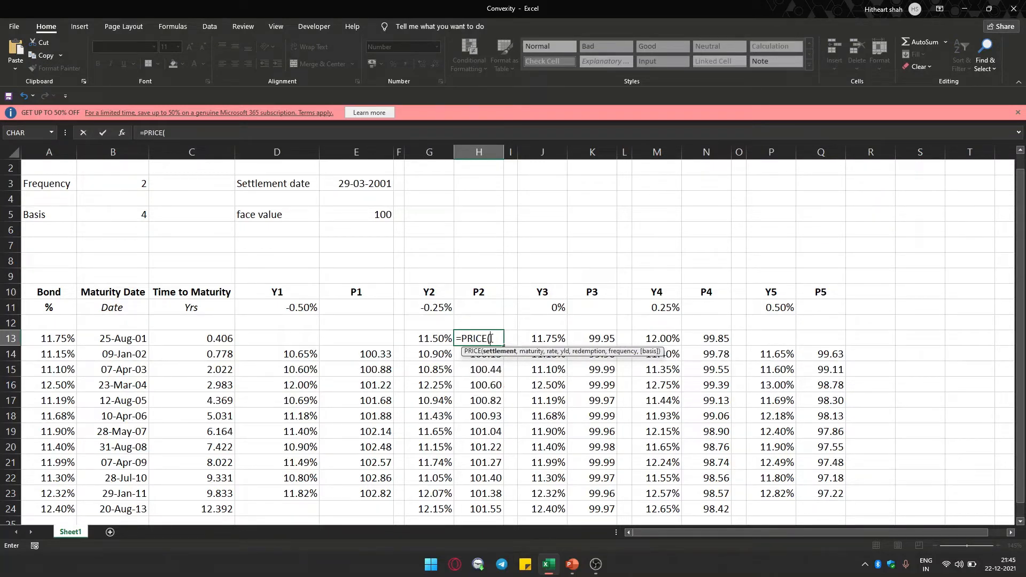
key(Up)
key(Up)
key(Up)
key(Up)
key(Up)
key(Up)
key(Up)
key(Up)
key(Left)
key(Left)
key(Up)
key(Up)
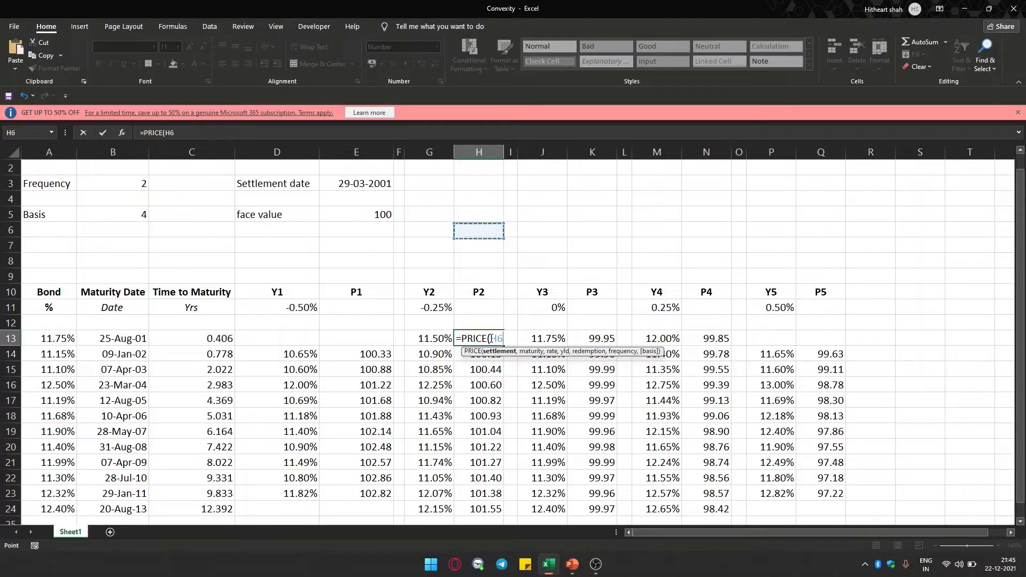
key(Left)
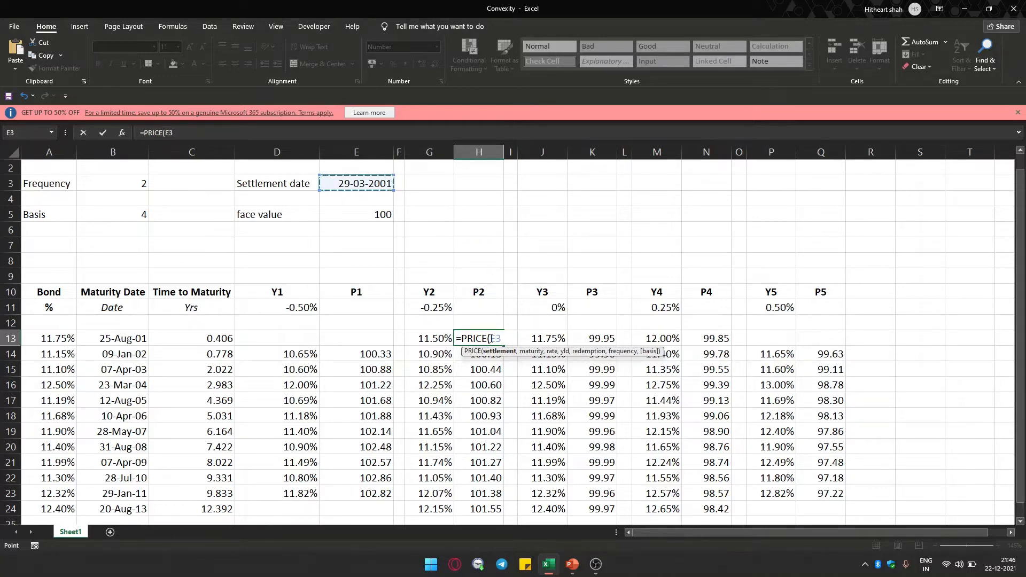
Add B13 as the maturity and A13 as the rate to the PRICE formula in H13.
text(,)
key(Left)
key(Left)
key(Left)
key(Left)
key(Left)
key(Left)
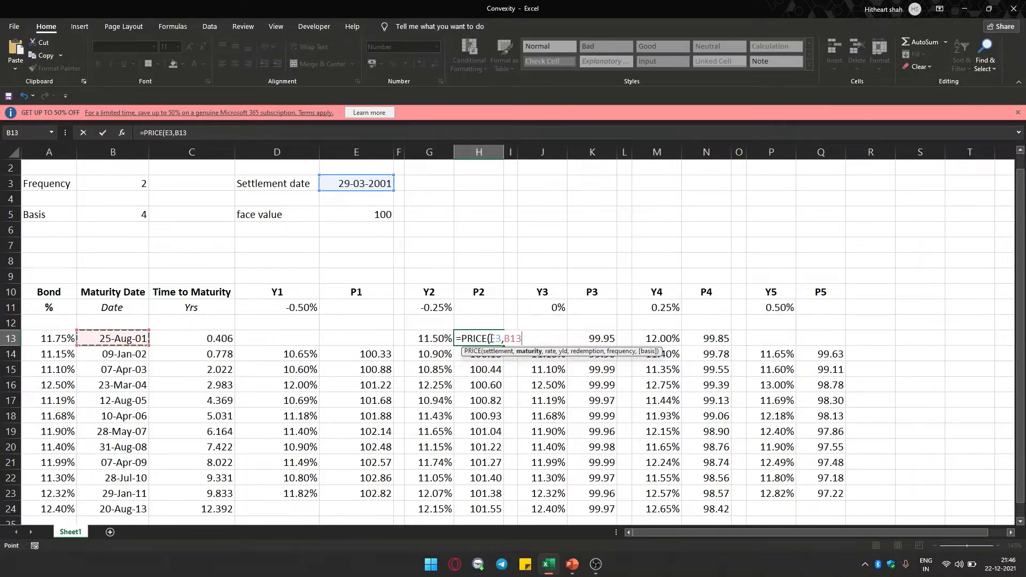
text(,)
key(Left)
key(Left)
key(Left)
key(Left)
key(Left)
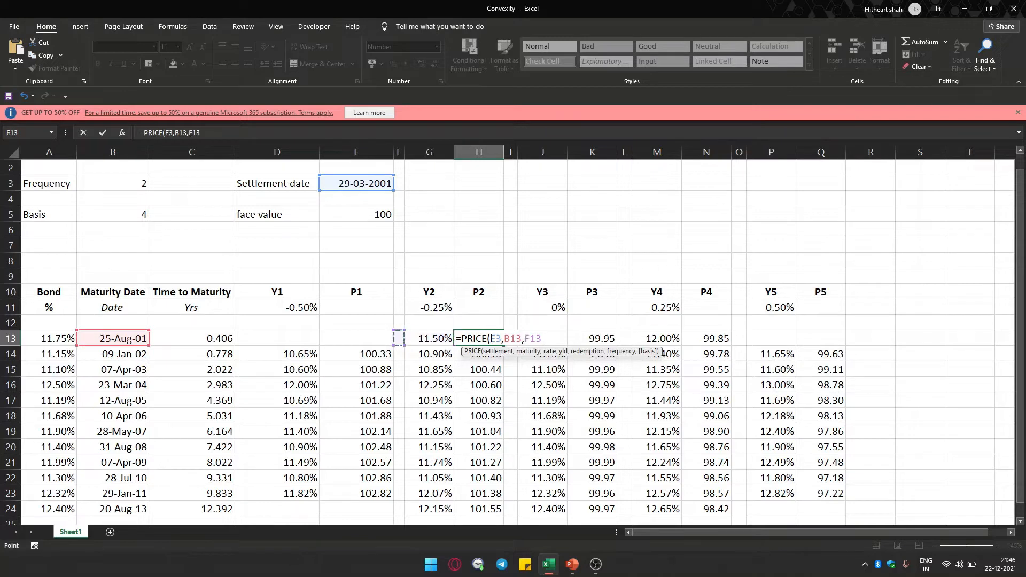
key(Left)
key(Left)
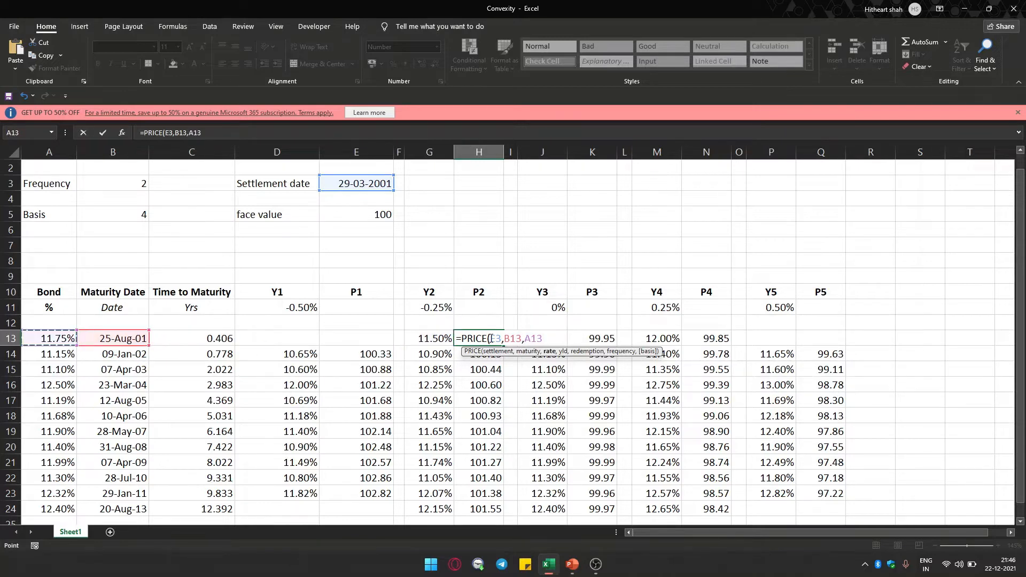
Add G13 as the yield and the face value in E5 as the redemption to the H13 PRICE formula.
text(,)
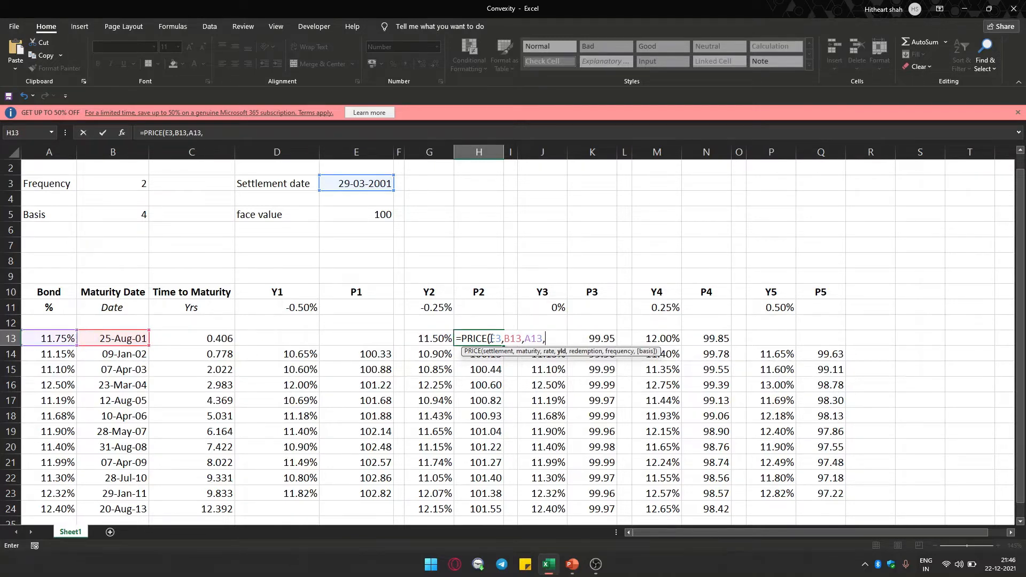
key(Left)
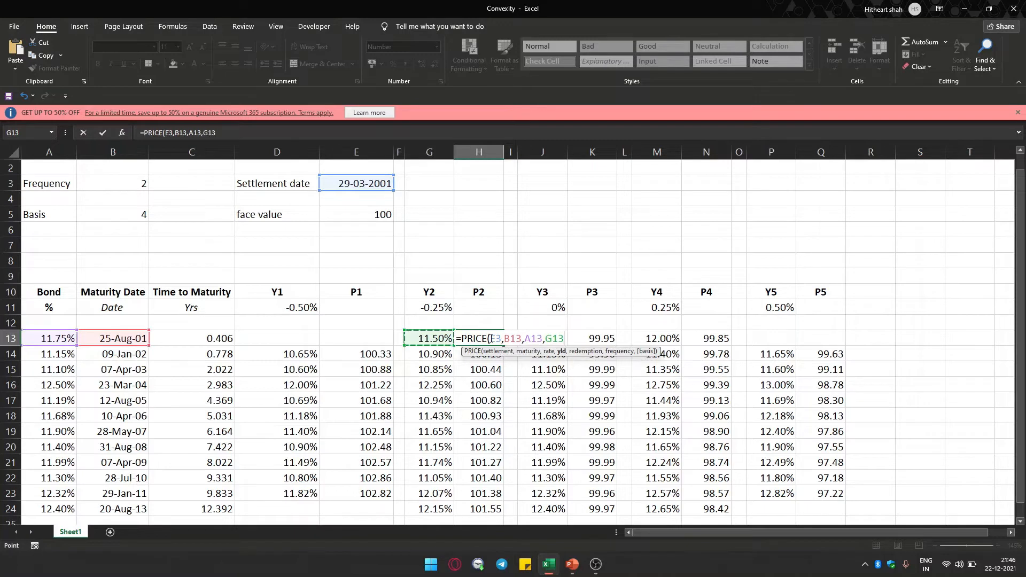
text(,)
key(Up)
key(Up)
key(Up)
key(Up)
key(Up)
key(Up)
key(Up)
key(Up)
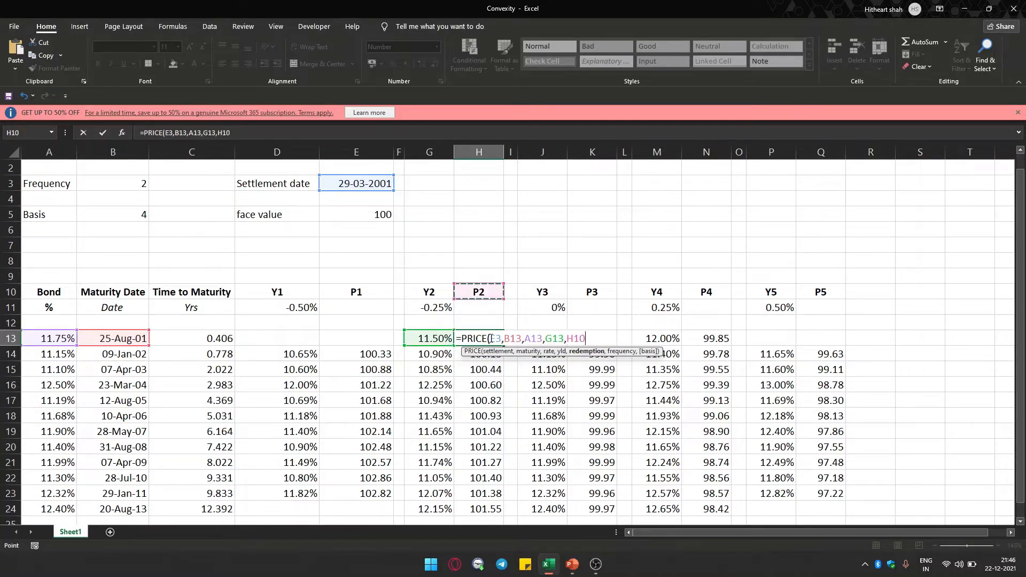
key(Left)
key(Left)
key(Left)
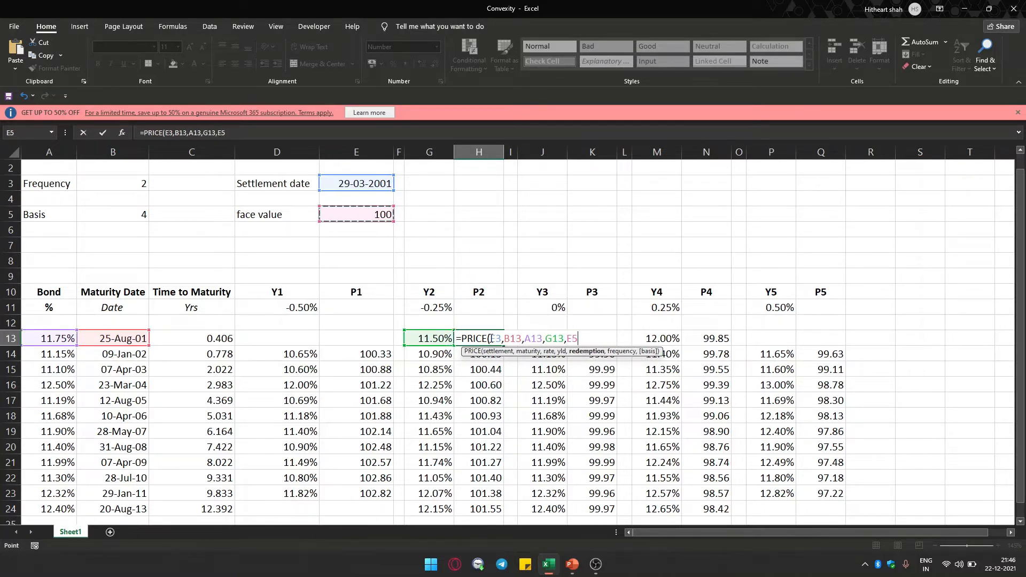
Add B3 as the frequency and B5 as the basis, giving =PRICE(E3,B13,A13,G13,E5,B3,B5 in H13.
text(,)
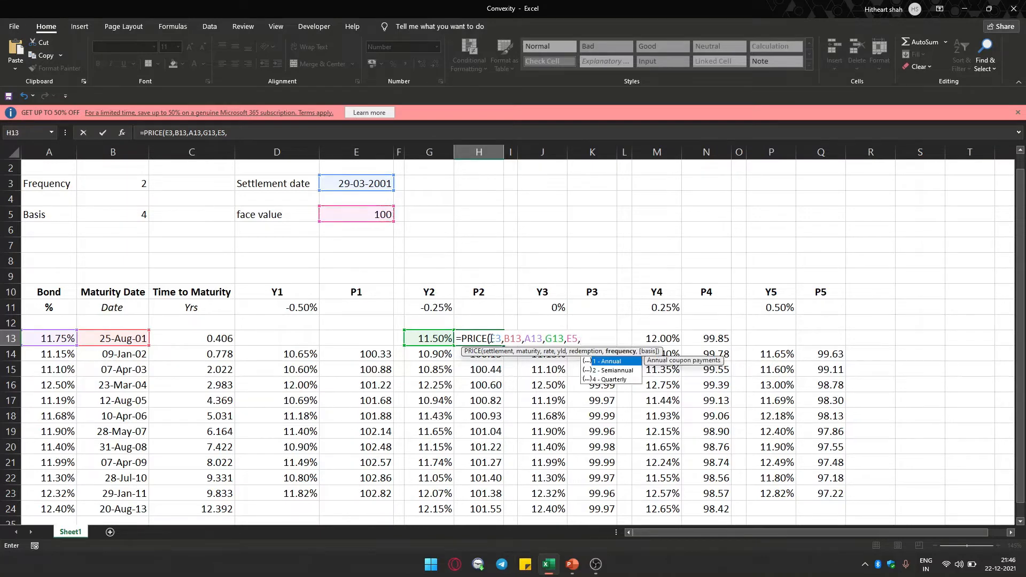
key(Left)
key(Left)
key(Left)
key(Left)
key(Left)
key(Left)
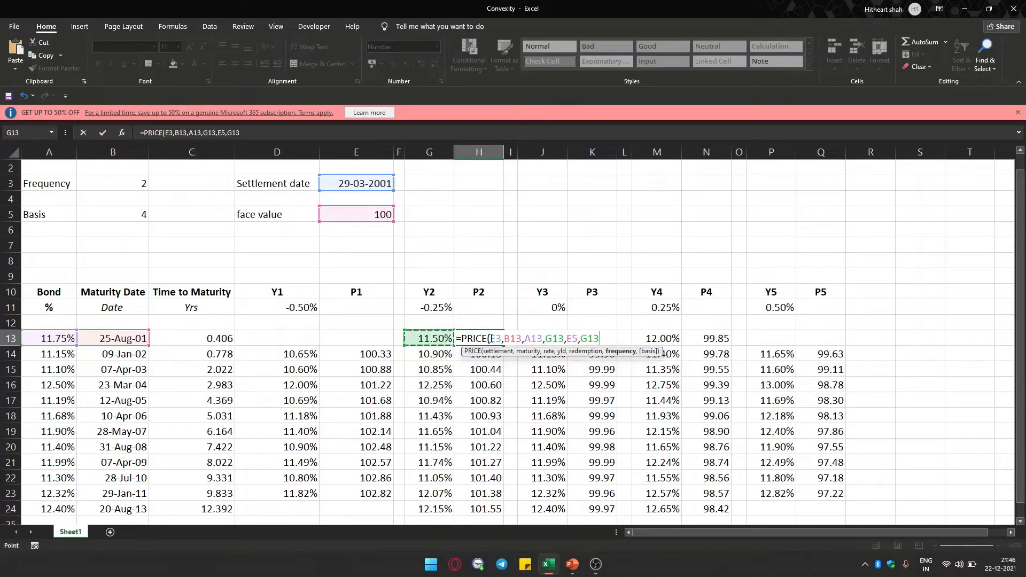
key(Up)
key(Up)
key(Up)
key(Up)
key(Up)
key(Up)
key(Up)
key(Up)
key(Up)
key(Up)
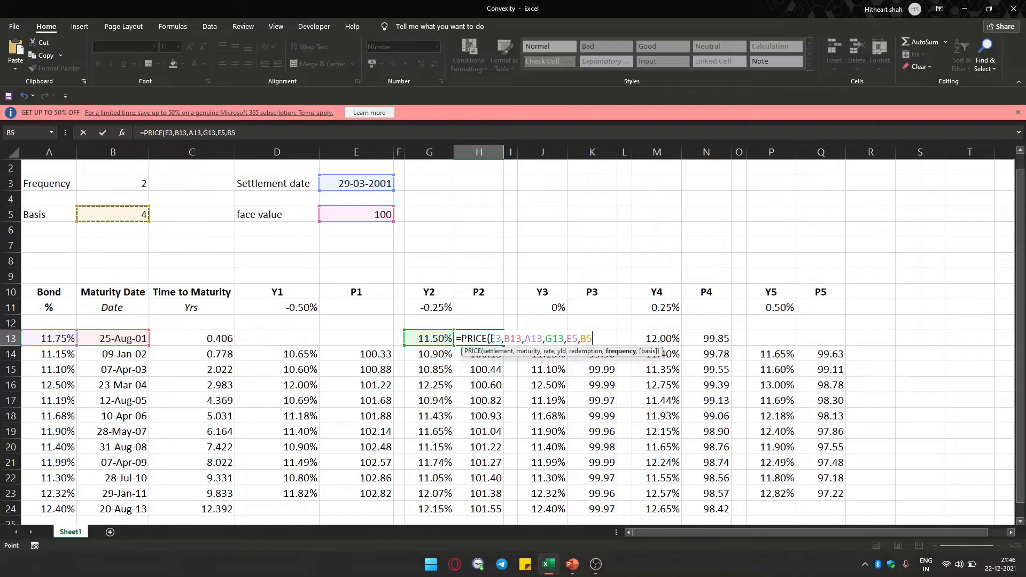
text(,)
key(Left)
key(Left)
key(Left)
key(Left)
key(Left)
key(Left)
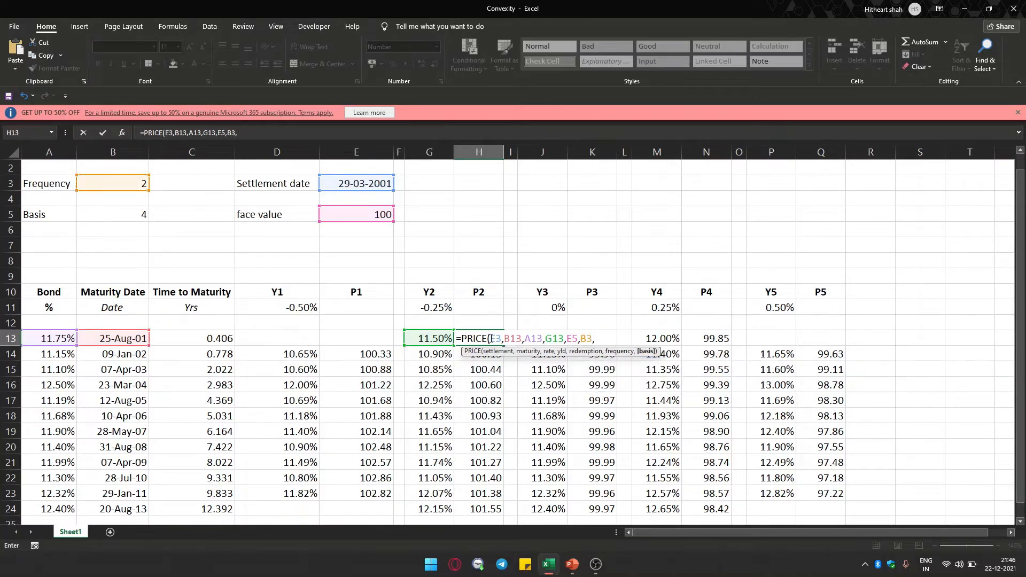
key(Up)
key(Up)
key(Up)
key(Up)
key(Up)
key(Up)
key(Up)
key(Up)
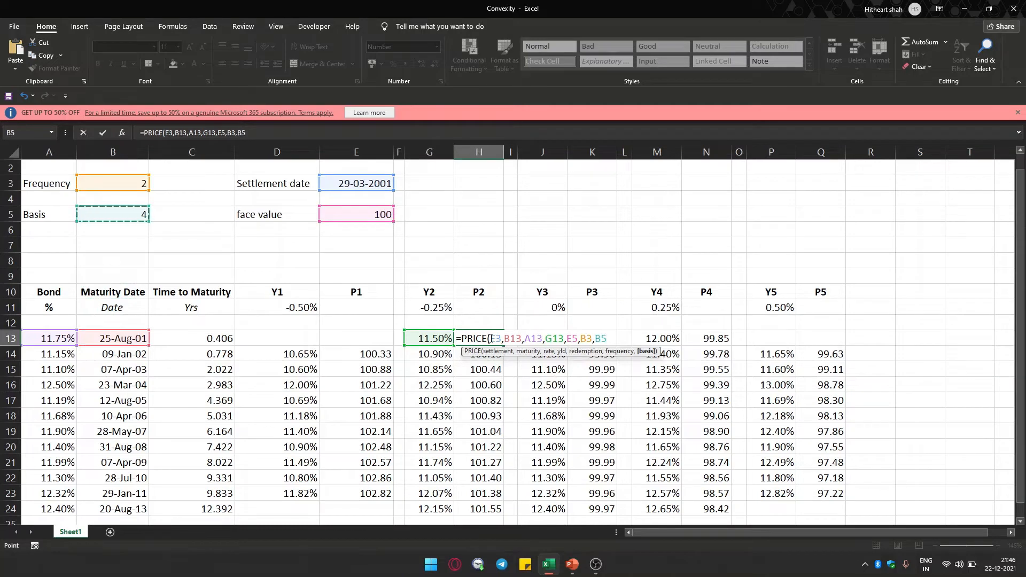
Make the E3, E5, B3 and B5 references absolute and enter the formula as =PRICE($E$3,B13,A13,G13,$E$5,$B$3,$B$5).
click(497, 340)
key(F4)
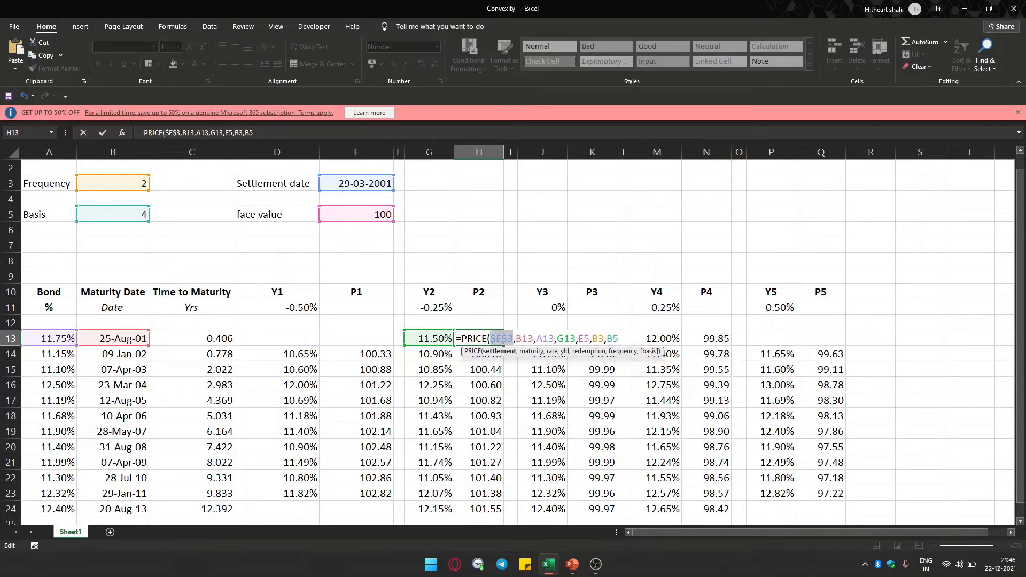
click(583, 338)
key(F4)
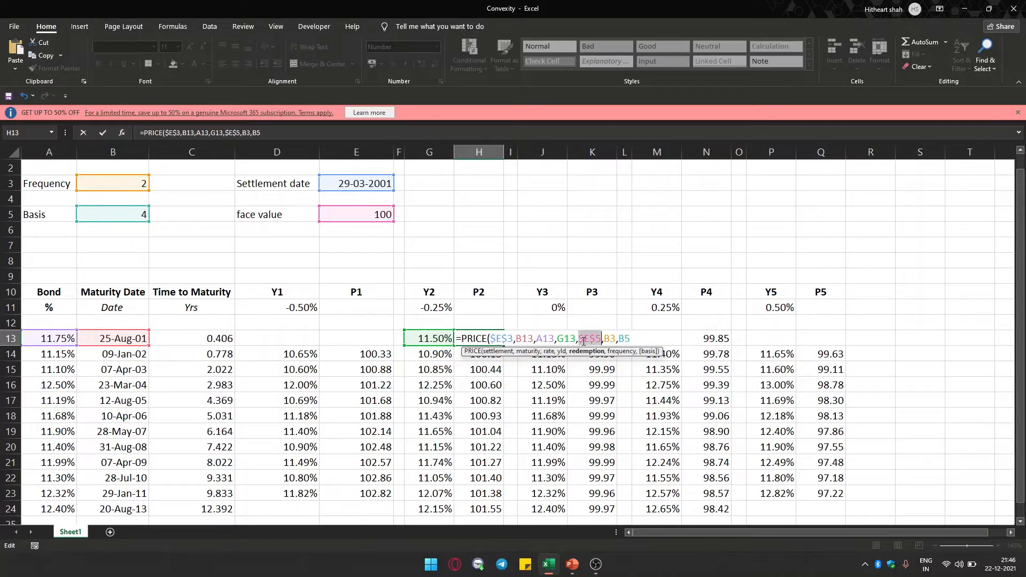
click(612, 340)
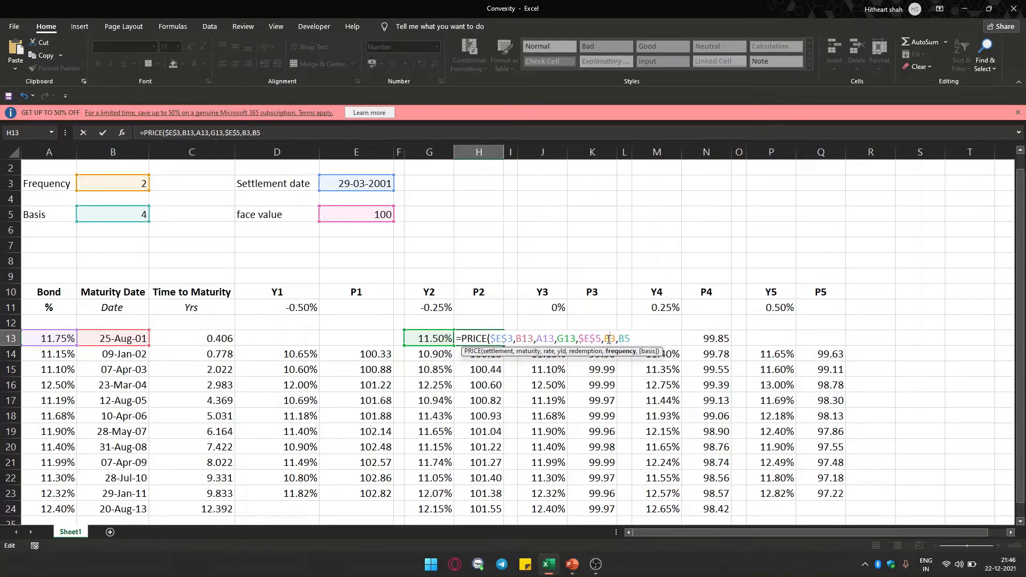
key(F4)
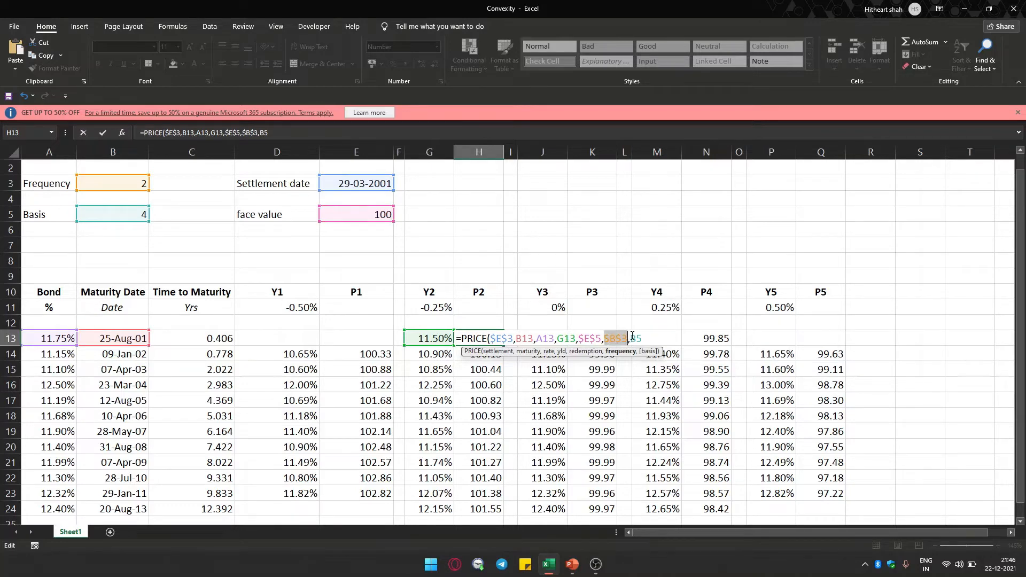
click(635, 338)
key(F4)
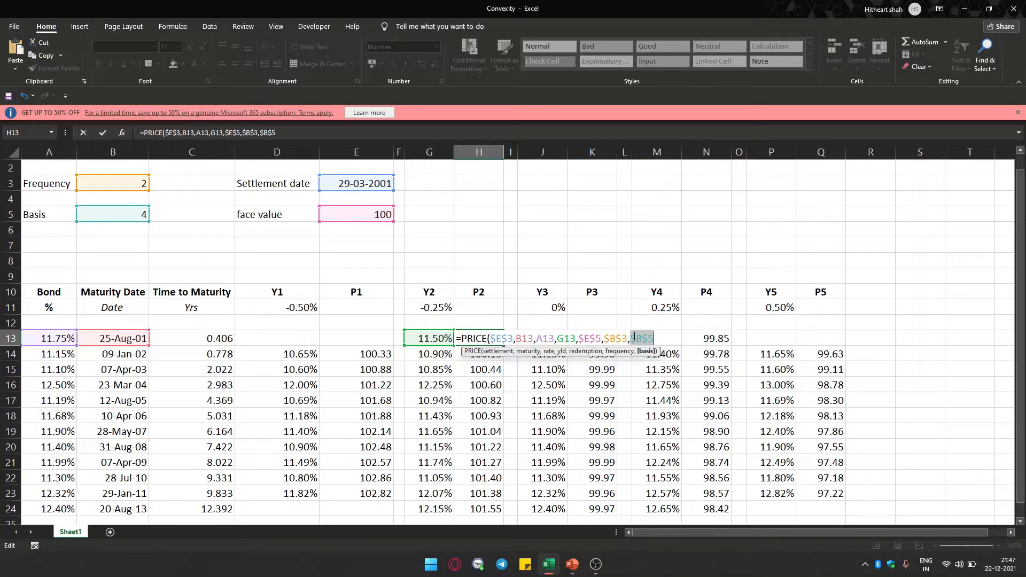
key(Return)
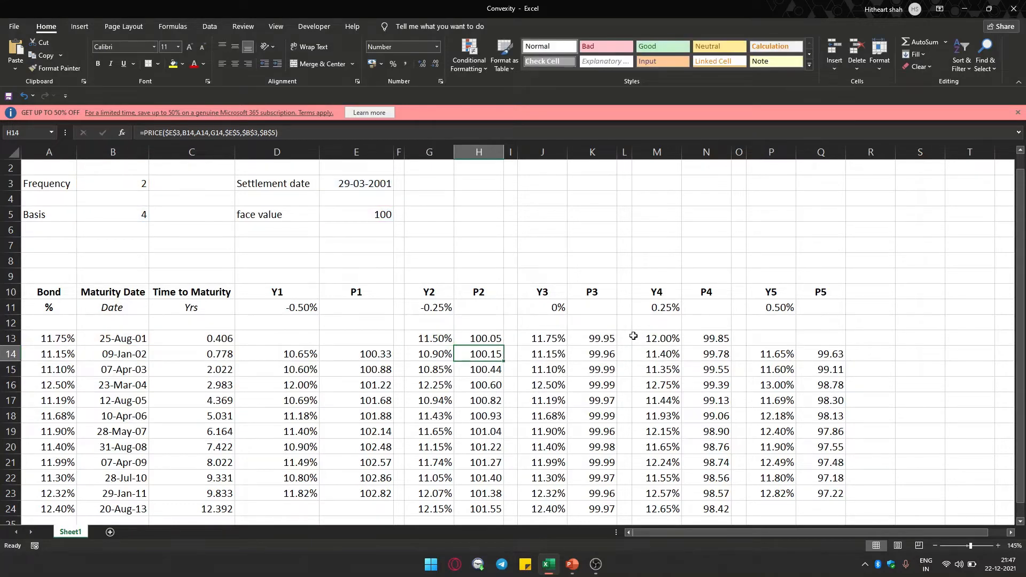
Fill the P2 price formula from H13 down to H24.
click(488, 341)
drag(507, 345, 503, 513)
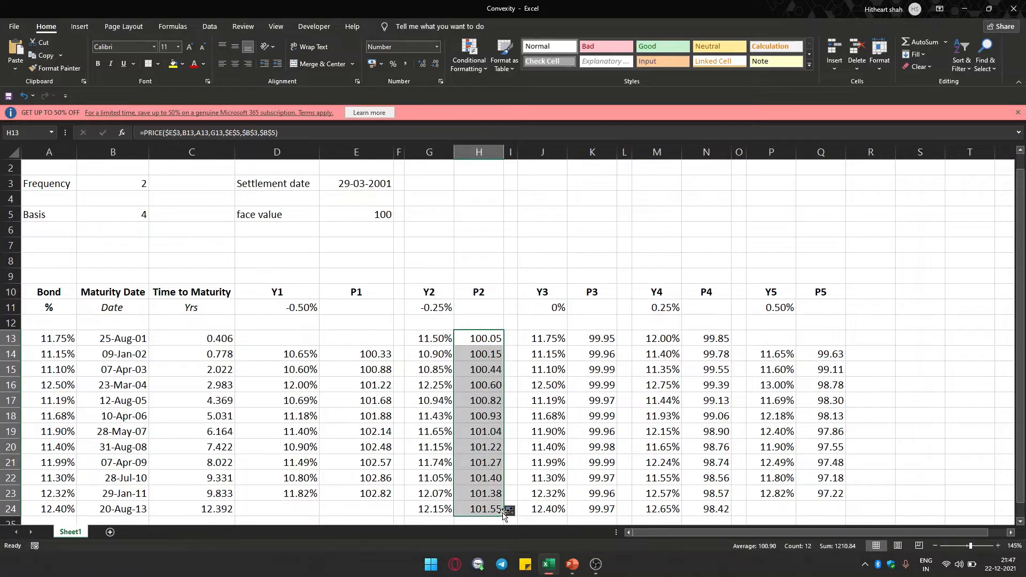
click(514, 446)
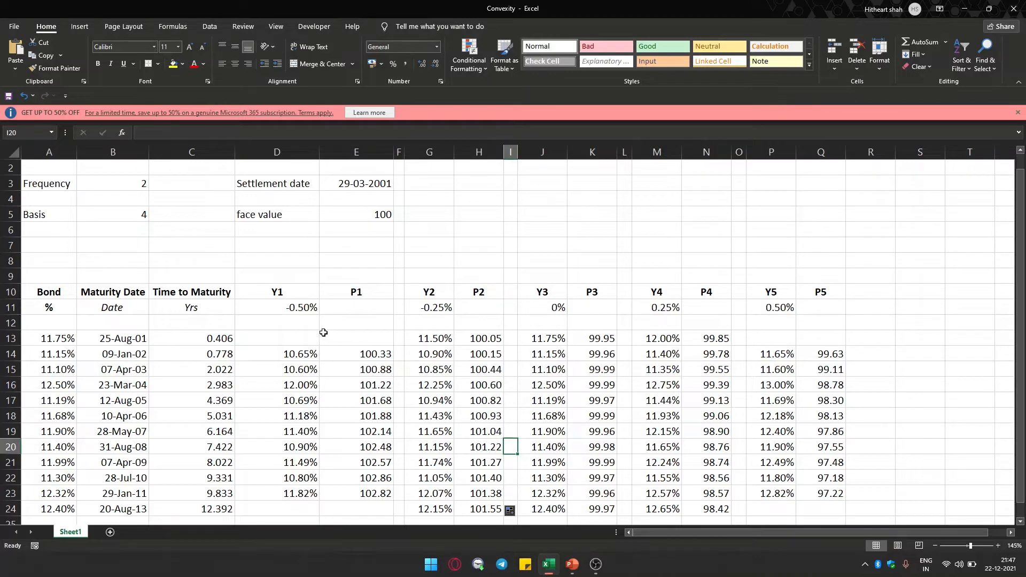
Enter the first bond's Y1 yield in D13 as the bond rate in A13 plus the yield shift in D11.
click(303, 339)
text(=)
key(Left)
key(Left)
key(Left)
text(+)
key(Up)
key(Up)
key(Return)
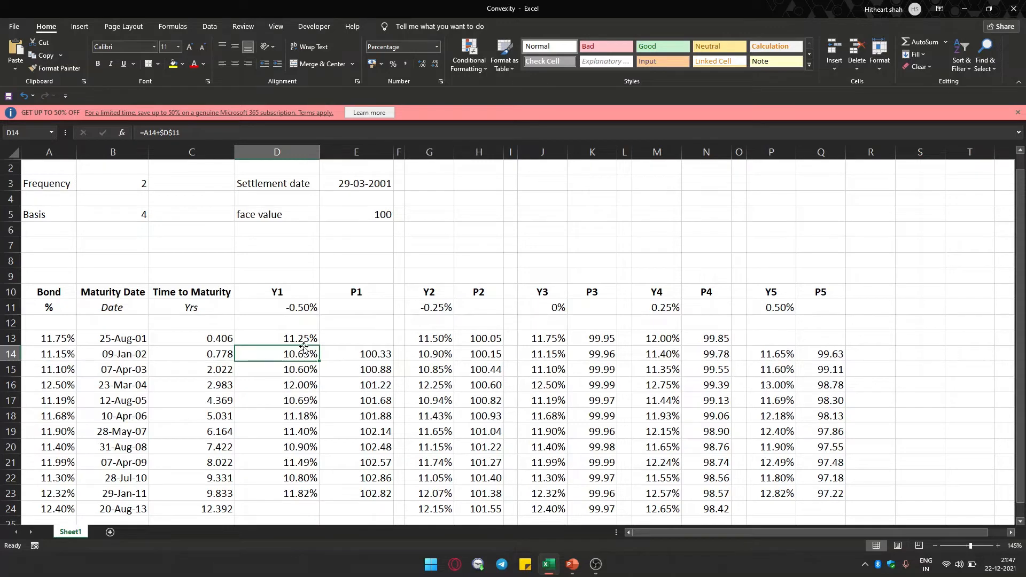
Start the first bond's P1 price formula in E13 with PRICE, using the settlement date $E$3 as an absolute reference.
click(347, 336)
text(=price)
key(Tab)
key(Left)
key(Left)
key(Up)
key(Up)
key(Up)
key(Up)
key(Up)
key(Up)
key(Up)
key(Up)
key(Up)
key(Up)
key(Right)
key(Right)
text(,)
key(Left)
key(Left)
key(Right)
key(Right)
key(Right)
key(Left)
key(Left)
key(Left)
key(Right)
key(Right)
key(Up)
key(Up)
key(Up)
key(Up)
key(Up)
key(Up)
key(Up)
key(Up)
key(Up)
key(Up)
key(Up)
key(Up)
key(BackSpace)
key(BackSpace)
key(BackSpace)
key(BackSpace)
key(BackSpace)
key(Up)
key(Up)
key(Up)
key(Up)
key(Up)
key(Up)
key(Up)
key(Up)
key(Up)
key(Up)
key(F4)
Add B13 as the maturity, A13 as the rate and D13 as the yield to the PRICE formula in E13.
text(,)
key(Left)
key(Left)
key(Left)
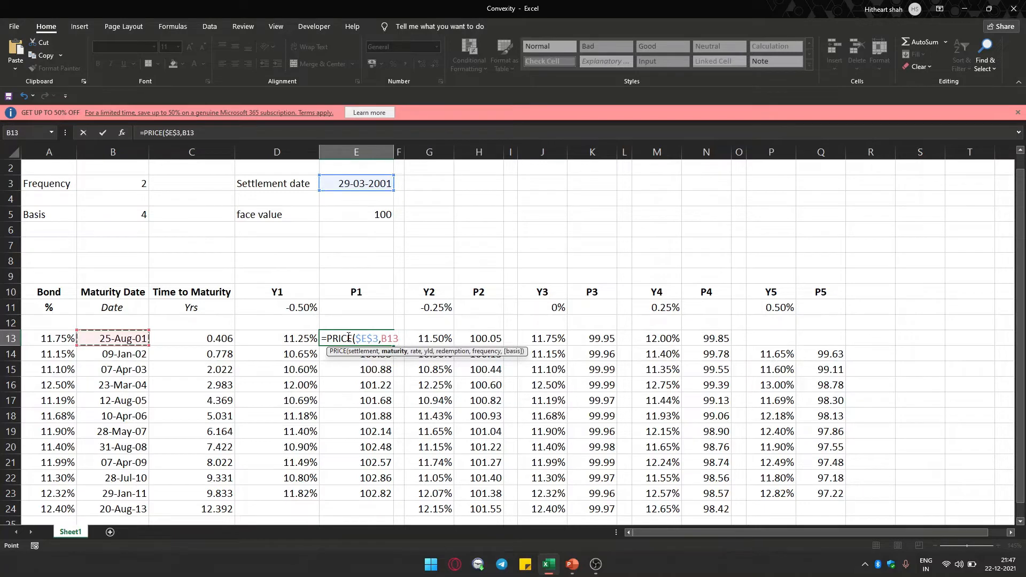
text(,)
key(Left)
key(Left)
key(Left)
key(Left)
text(,)
key(Left)
key(Left)
key(Right)
Add the face value in E5 as the redemption argument of the E13 formula, made absolute as $E$5.
text(,)
key(Left)
key(Left)
key(Up)
key(Up)
key(Up)
key(Up)
key(Up)
key(Up)
key(Up)
key(Right)
key(Right)
key(Up)
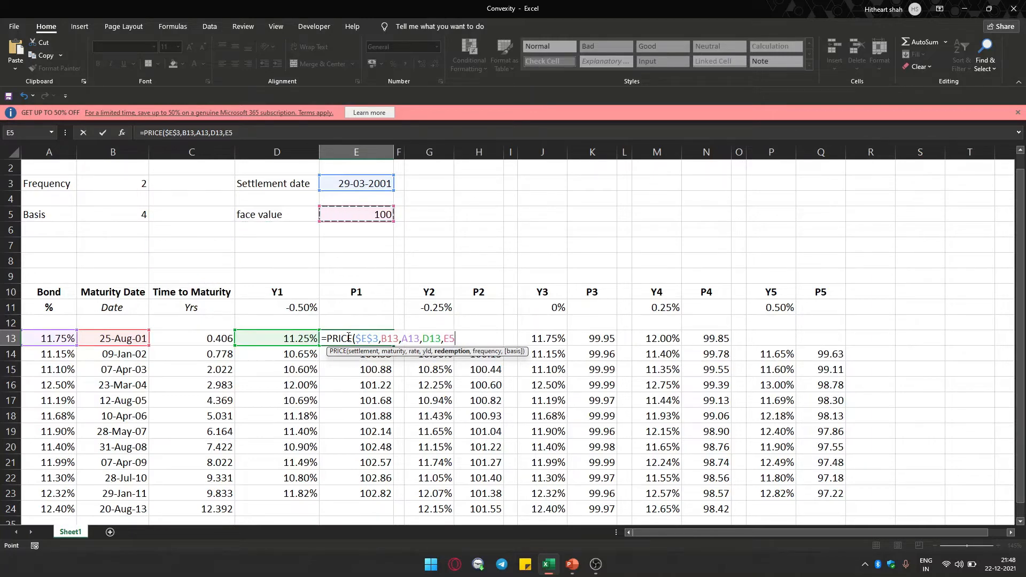
key(F4)
Add the frequency in B3 to the E13 price formula as the absolute reference $B$3.
text(,)
key(Left)
key(Left)
key(Left)
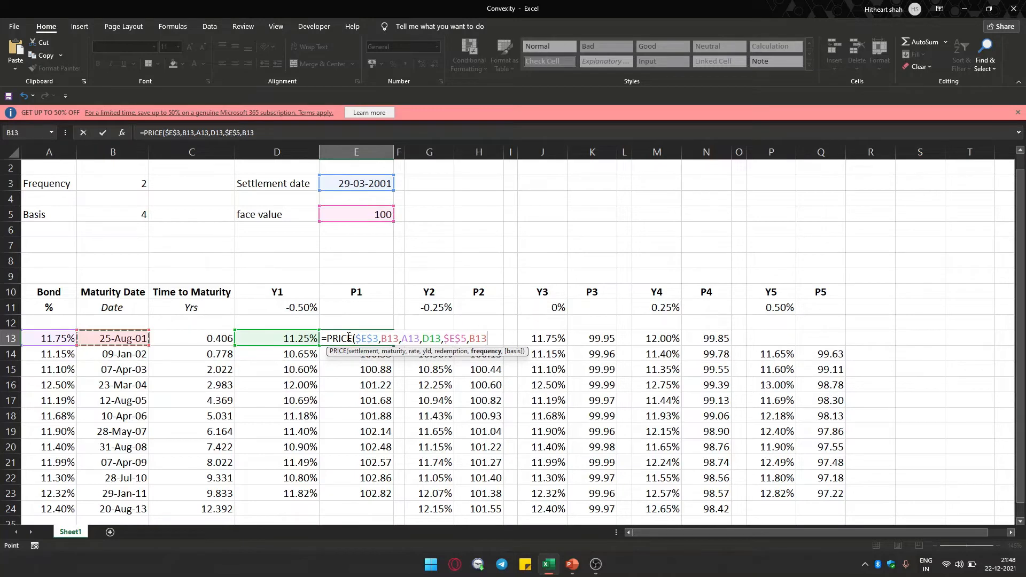
key(Up)
key(Up)
key(Up)
key(Up)
key(Up)
key(Up)
key(Up)
key(Up)
key(Up)
key(Up)
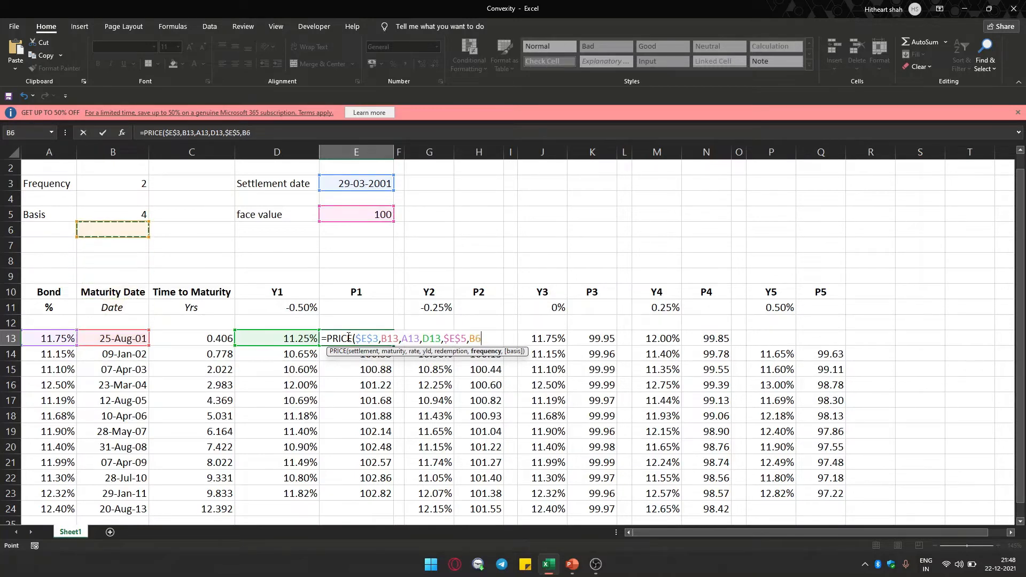
key(F4)
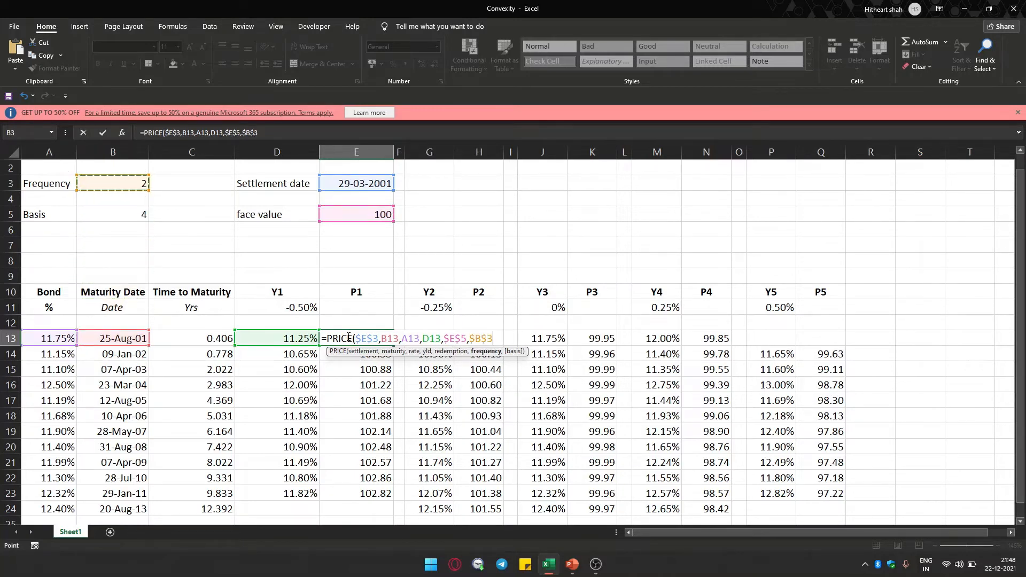
Add the basis as $B$5 and enter the formula as =PRICE($E$3,B13,A13,D13,$E$5,$B$3,$B$5) in E13.
text(,)
key(Left)
key(Left)
key(Left)
key(Left)
key(Up)
key(Up)
key(Up)
key(Up)
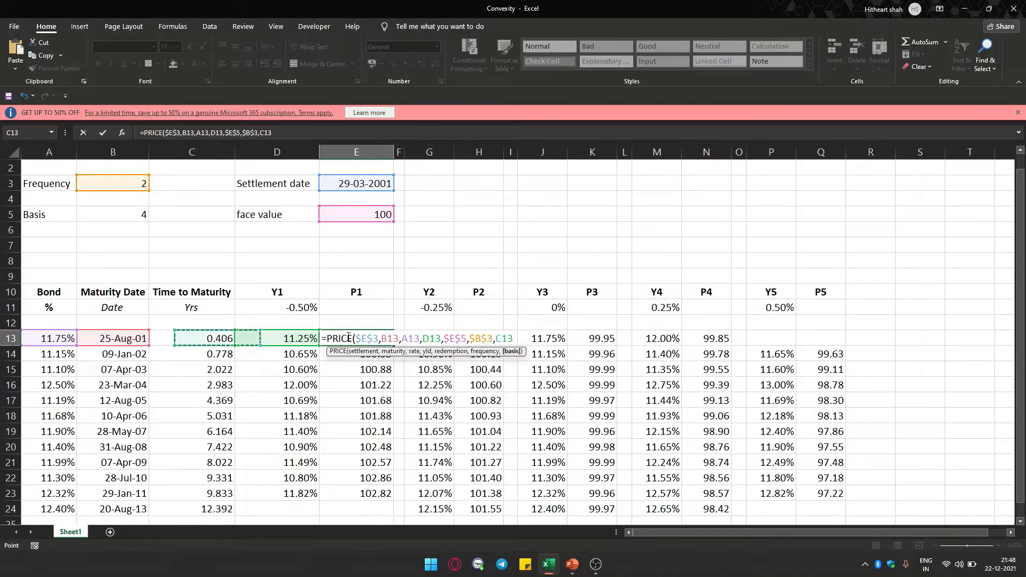
key(Up)
key(Up)
key(Up)
key(Up)
key(Right)
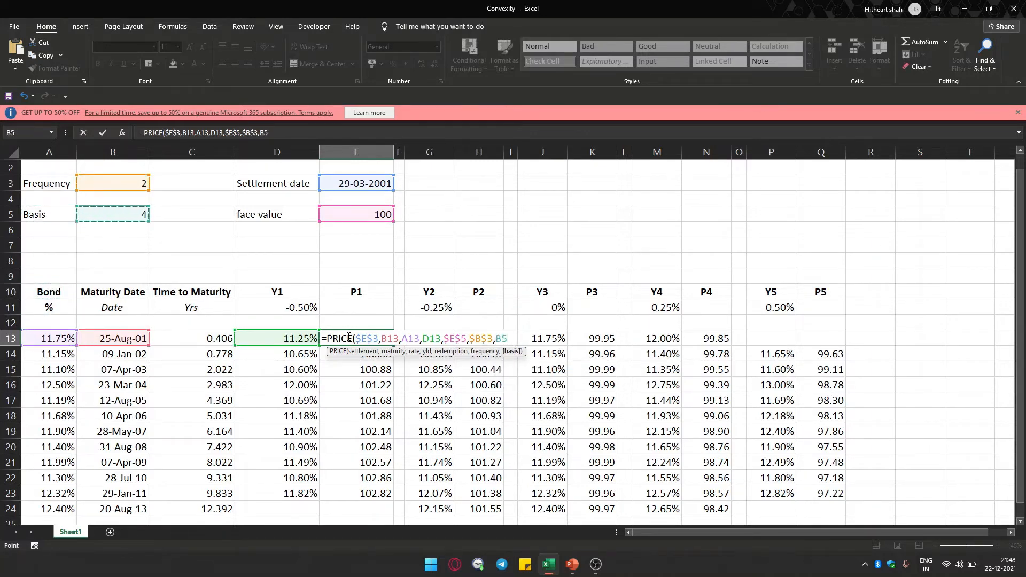
key(F4)
key(ctrl+Return)
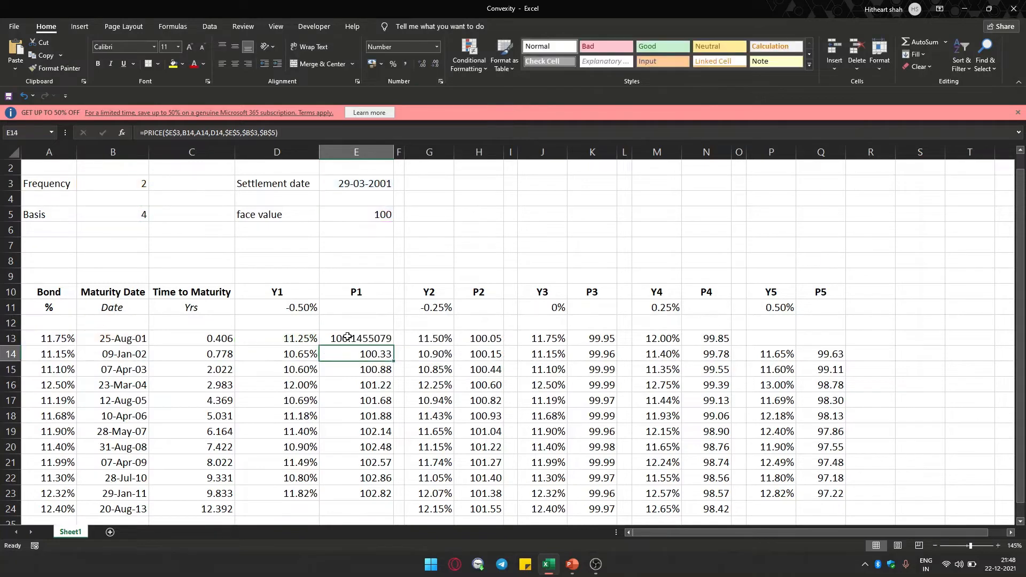
Reduce the displayed decimals of the P1 price in E13 to two.
click(434, 67)
click(434, 67)
click(433, 67)
click(434, 67)
click(434, 67)
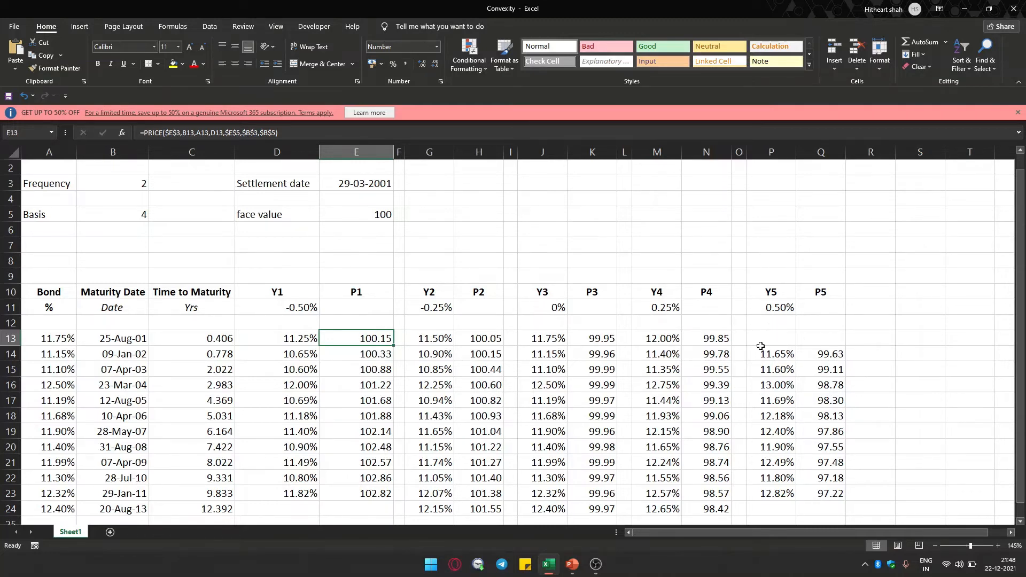
Make the first bond's P1 price in E13 and its time to maturity in C13 bold.
key(ctrl+b)
key(Left)
key(Left)
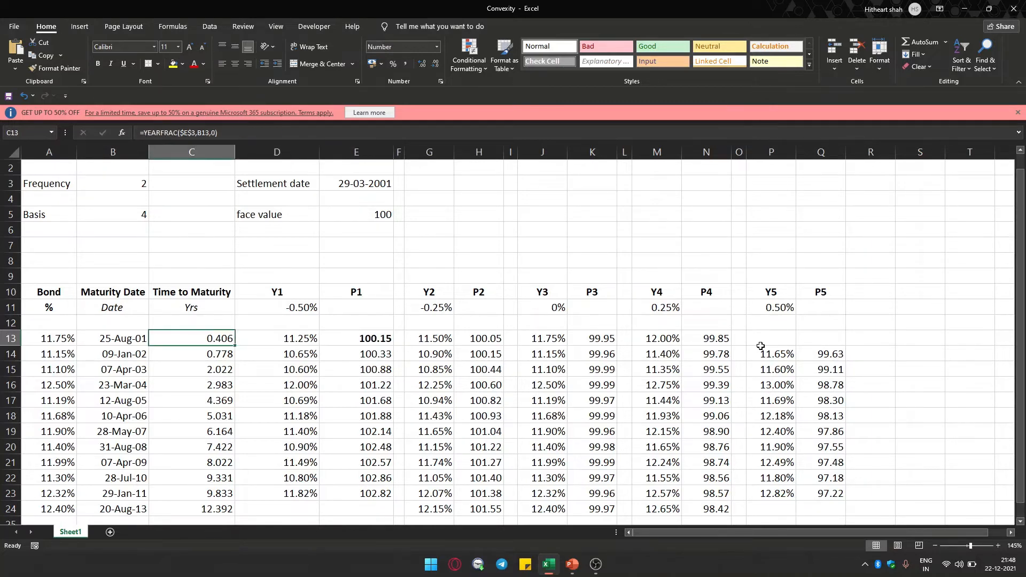
key(ctrl+b)
Enter the first bond's Y5 yield in P13 as the bond rate plus the yield shift in P11.
key(Right)
key(Right)
key(Right)
key(Right)
key(Right)
key(Right)
key(Right)
key(Right)
key(Right)
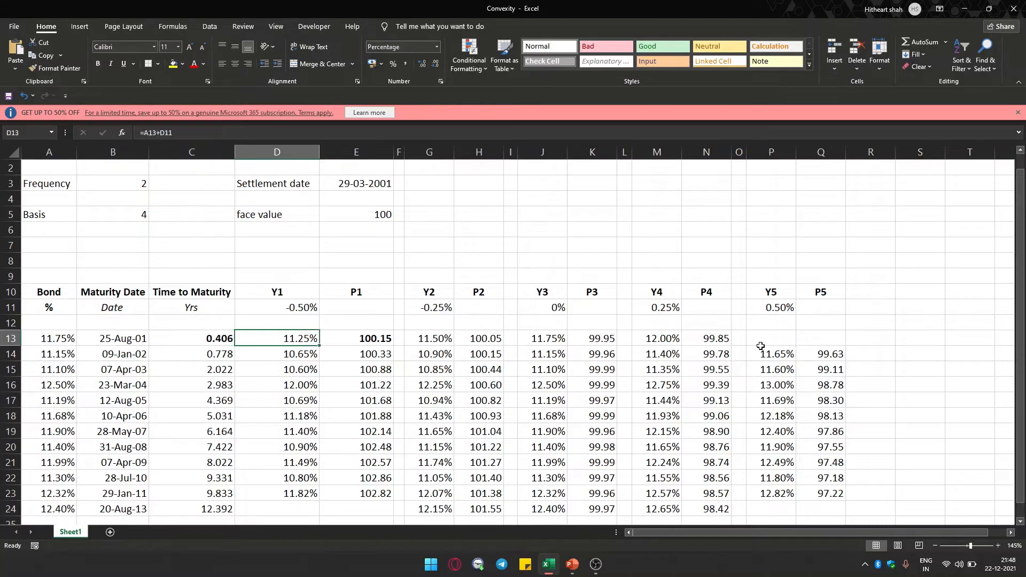
key(Right)
key(Right)
key(Right)
key(Right)
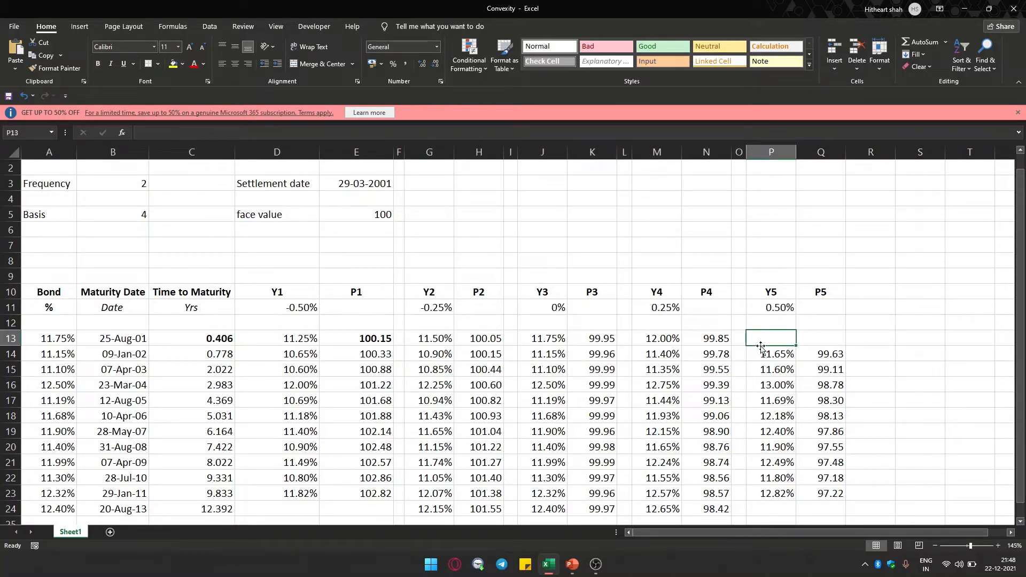
text(=)
key(Left)
key(Left)
key(Left)
key(Left)
key(Left)
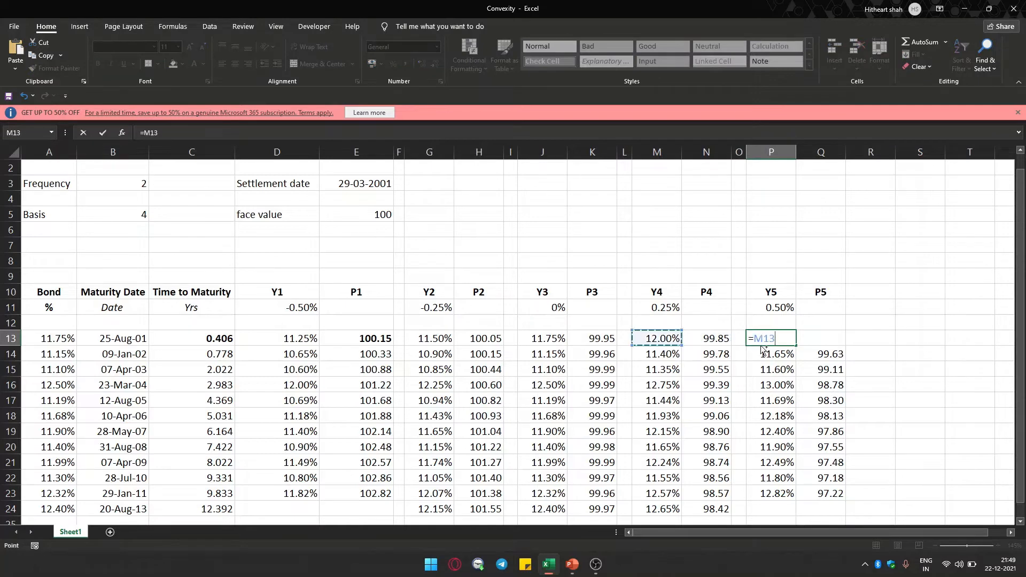
key(Left)
key(Left)
key(Left)
key(Left)
key(Left)
key(Left)
key(Left)
key(Left)
key(Left)
key(Left)
text(+)
key(Up)
key(Up)
key(Up)
key(Down)
key(Return)
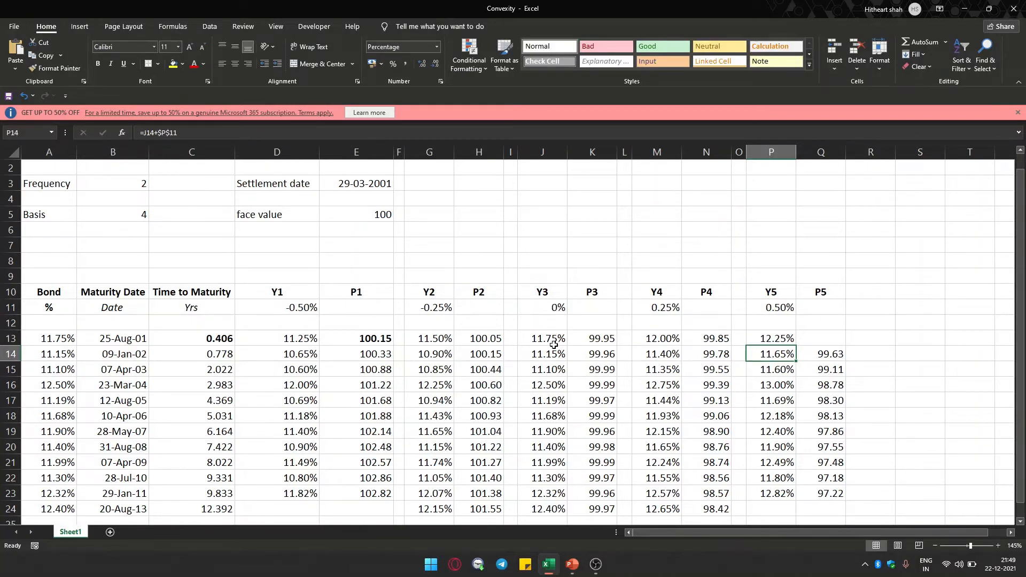
key(Up)
key(Right)
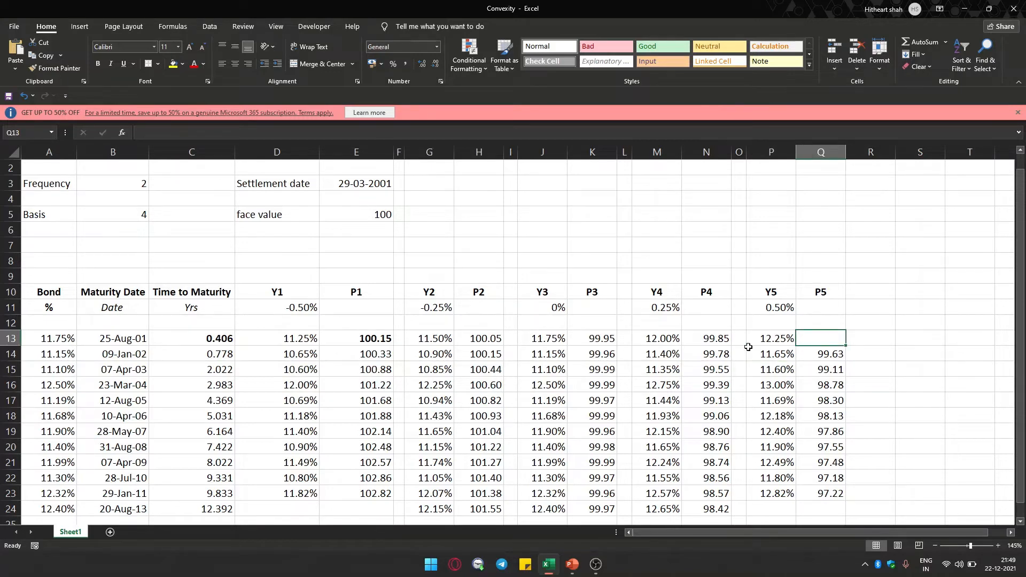
text(=)
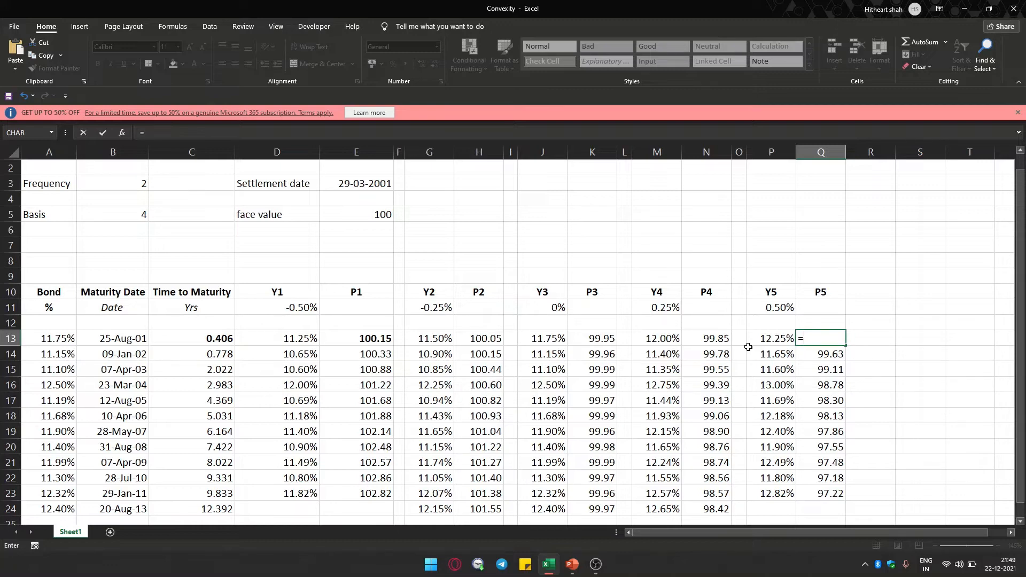
text(pr)
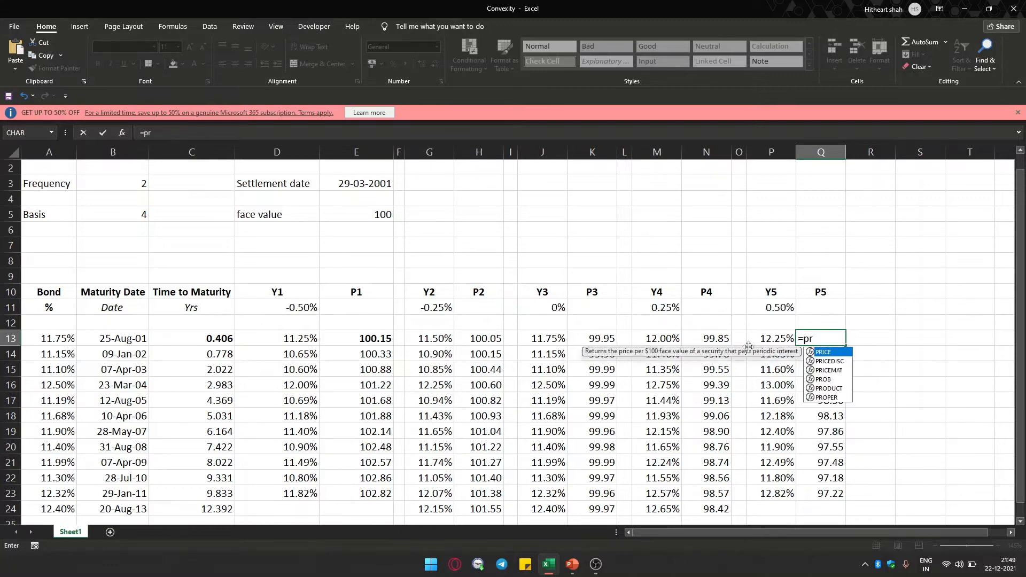
key(Escape)
key(Escape)
Copy the PRICE formula from Q14 into Q13 for the first bond's P5 price and make it bold.
key(Down)
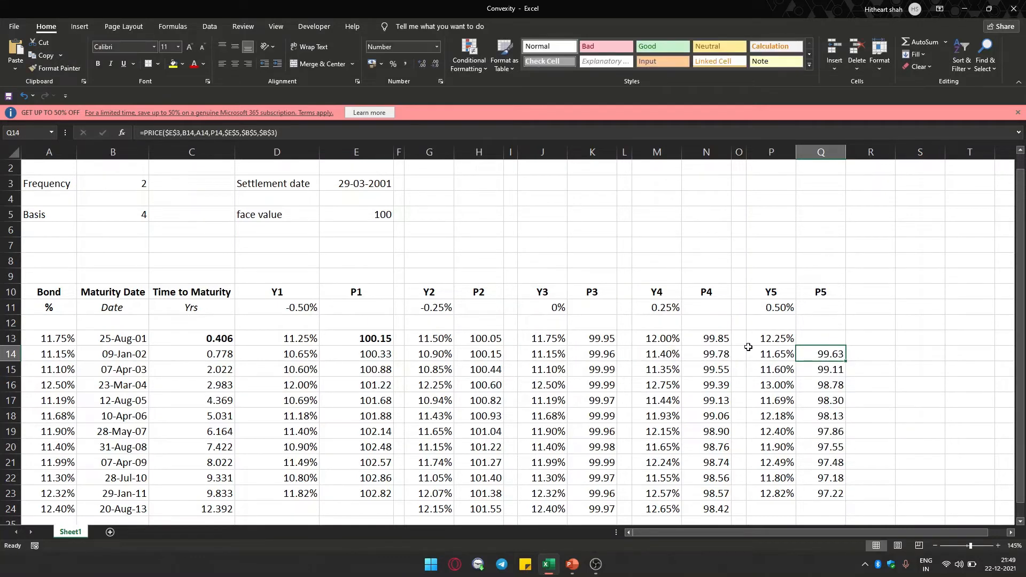
key(ctrl+c)
key(Up)
key(Return)
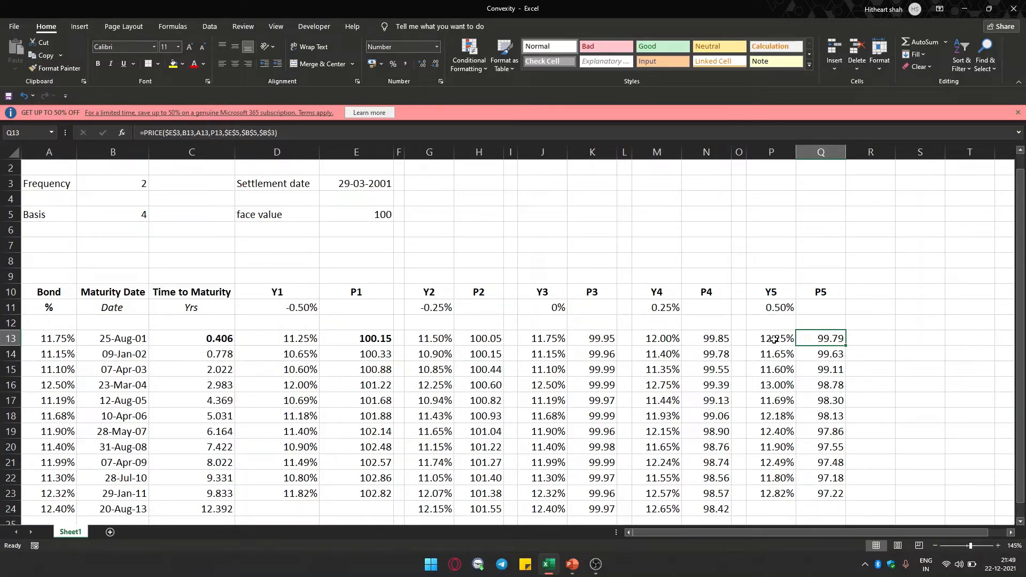
key(ctrl+b)
Examine the first bond's row from its P5 price back to its time to maturity in C13.
key(Left)
key(Left)
key(Left)
key(Left)
key(Left)
key(Left)
key(Left)
key(Left)
key(Left)
key(Left)
key(Left)
key(Left)
key(Left)
key(Left)
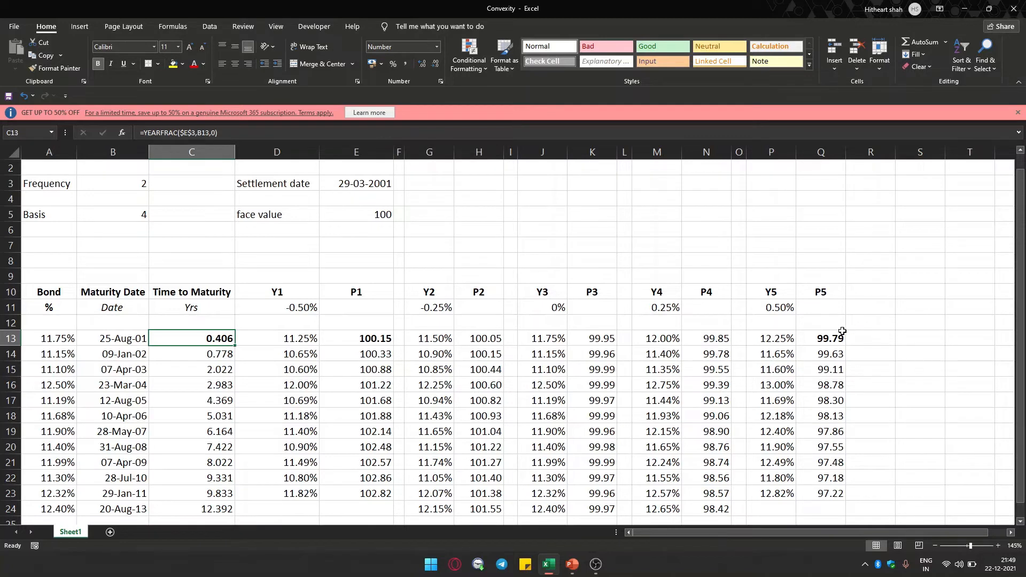
scroll(610, 359, down, 1)
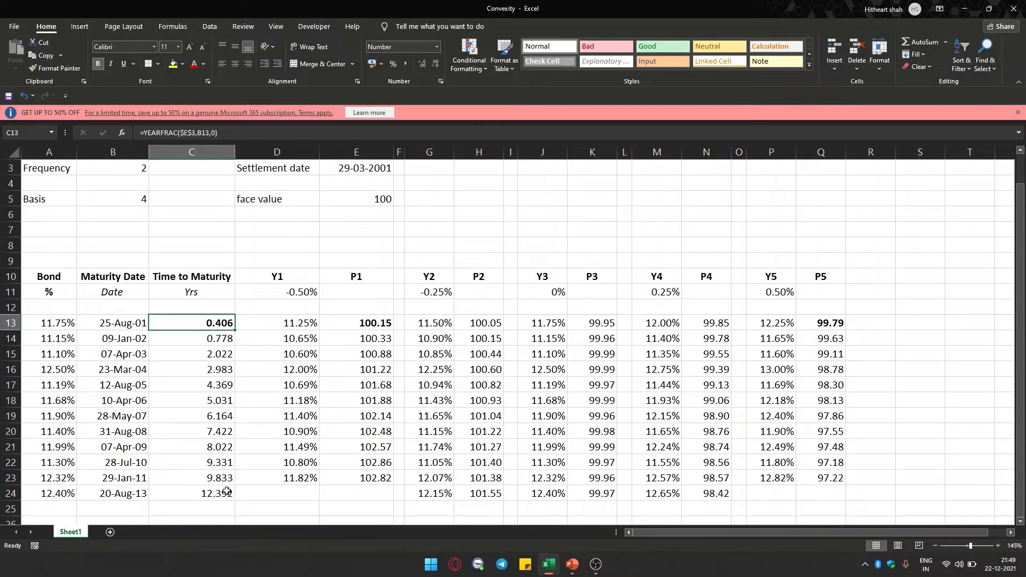
Copy the Y1 and P1 formulas from D23:E23 into D24:E24 for the last bond.
click(285, 479)
key(shift+Right)
key(ctrl+c)
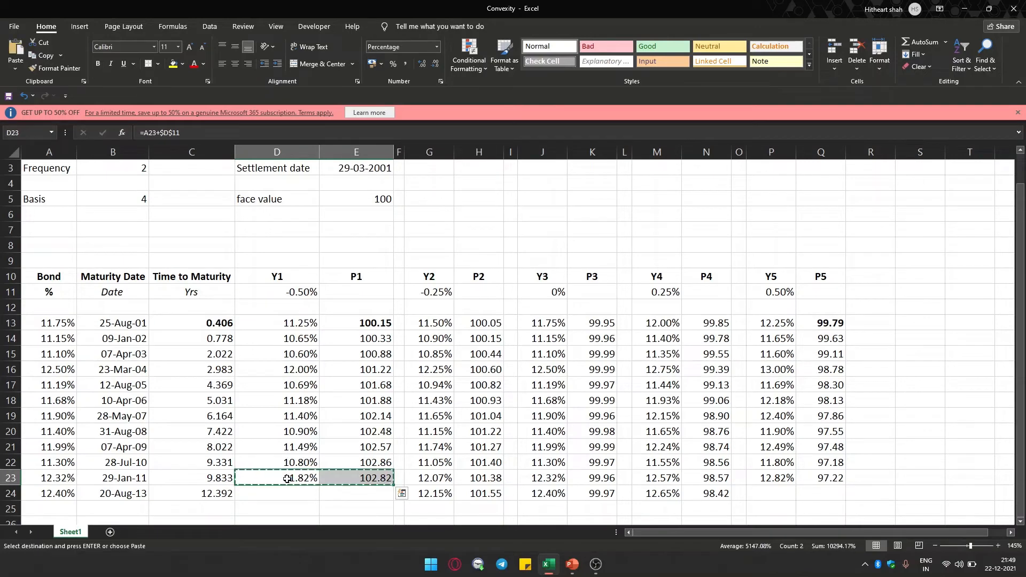
key(Down)
key(ctrl+v)
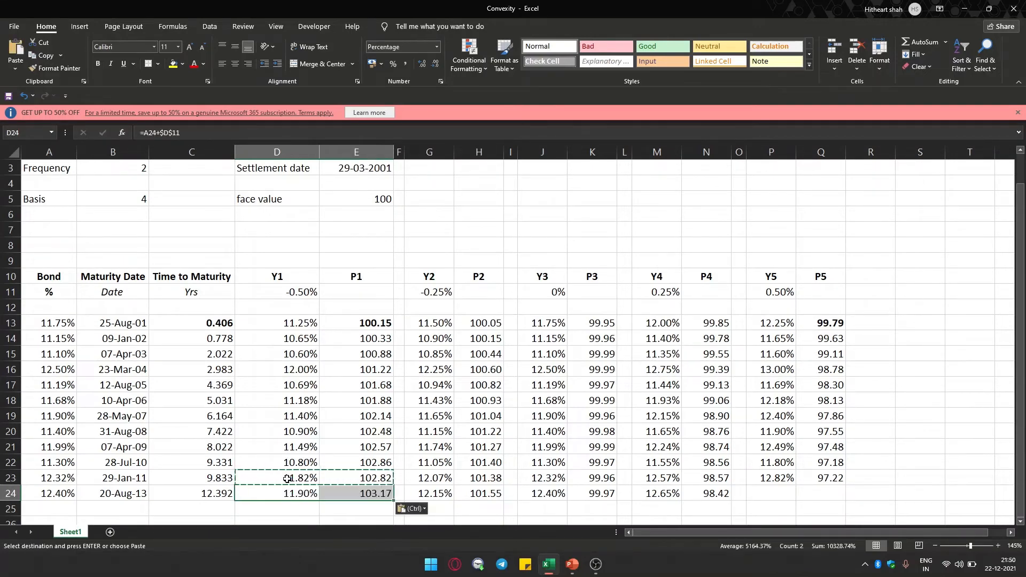
key(Escape)
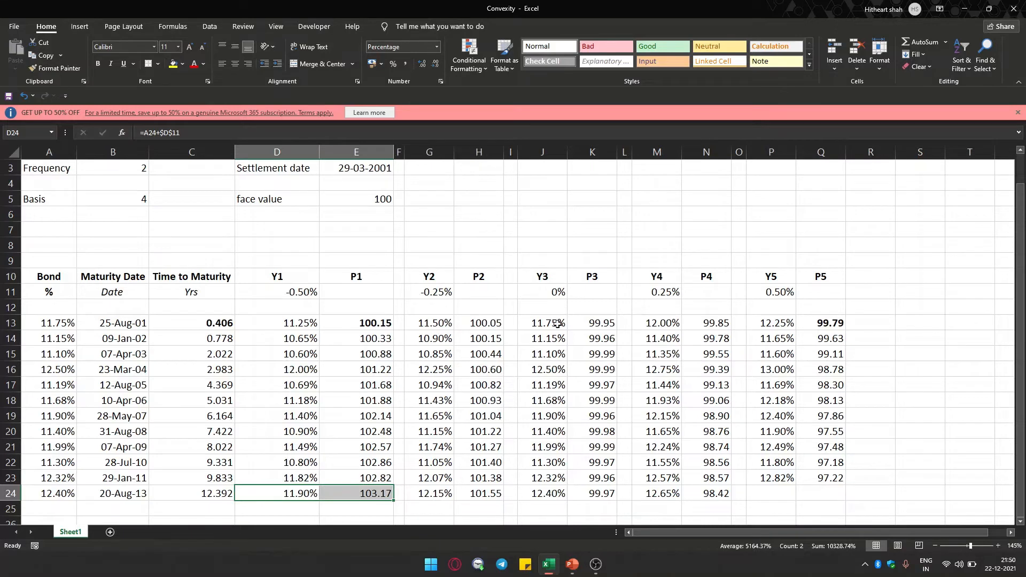
Make the P3 prices of the first and last bonds, in K13 and K24, bold.
click(591, 327)
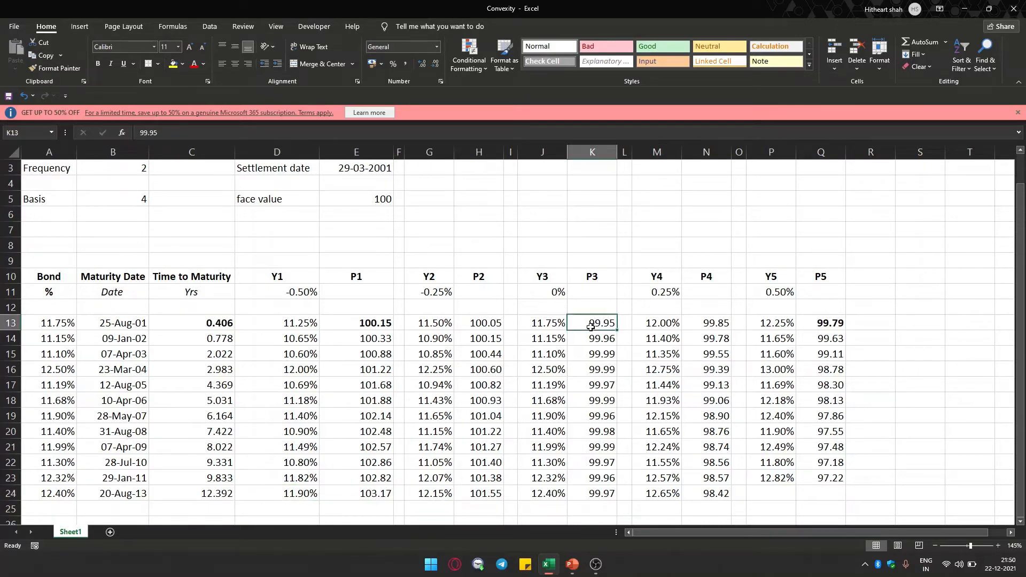
key(ctrl+b)
key(Down)
key(Down)
key(Down)
key(Down)
key(Down)
key(Down)
key(Down)
key(Down)
key(Down)
key(Down)
key(Down)
key(ctrl+b)
Make the last bond's P1 price in E24 bold.
key(Left)
key(Left)
key(Left)
key(Left)
key(Left)
key(Left)
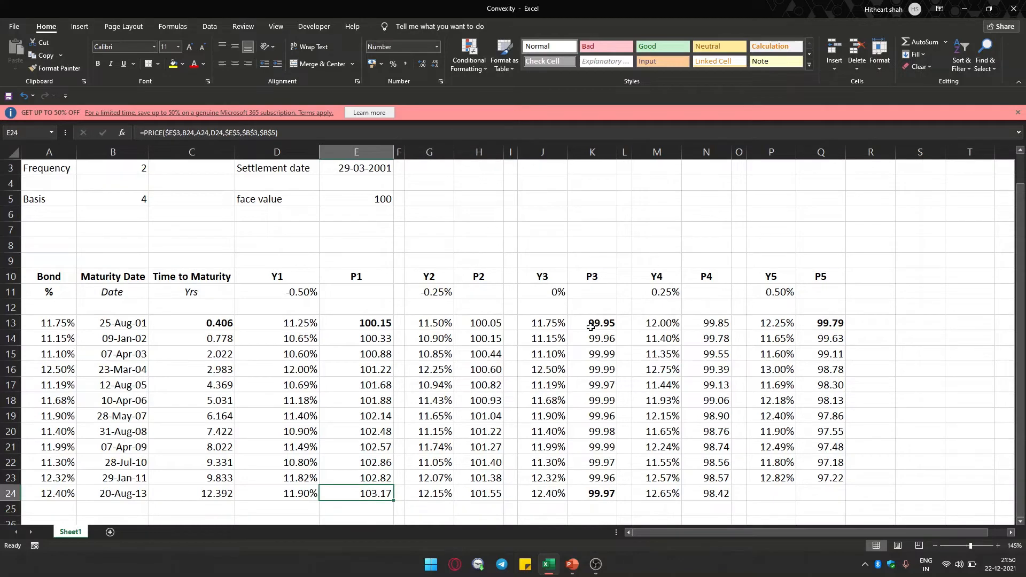
key(ctrl+b)
Copy the Y5 and P5 formulas from P23:Q23 into P24:Q24 for the last bond.
key(Right)
key(Right)
key(Right)
key(Right)
key(Right)
key(Right)
key(Right)
key(Right)
key(Right)
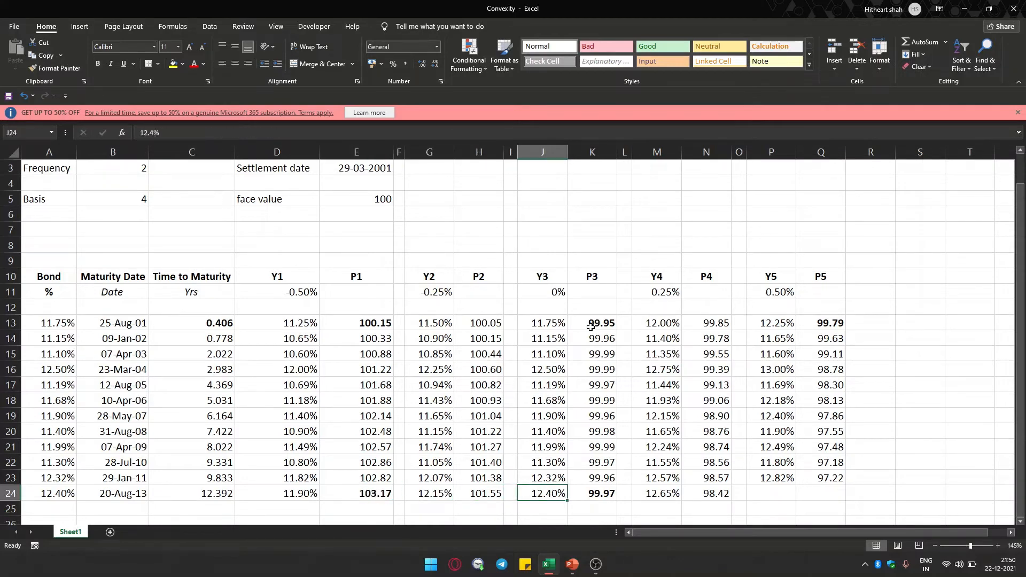
key(Right)
key(Right)
key(Up)
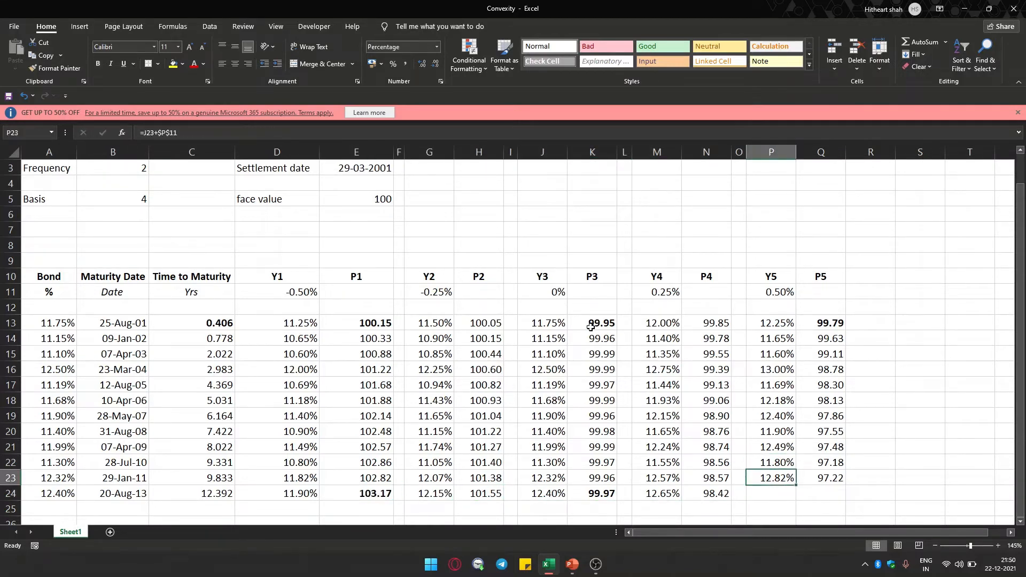
key(shift+Right)
key(ctrl+c)
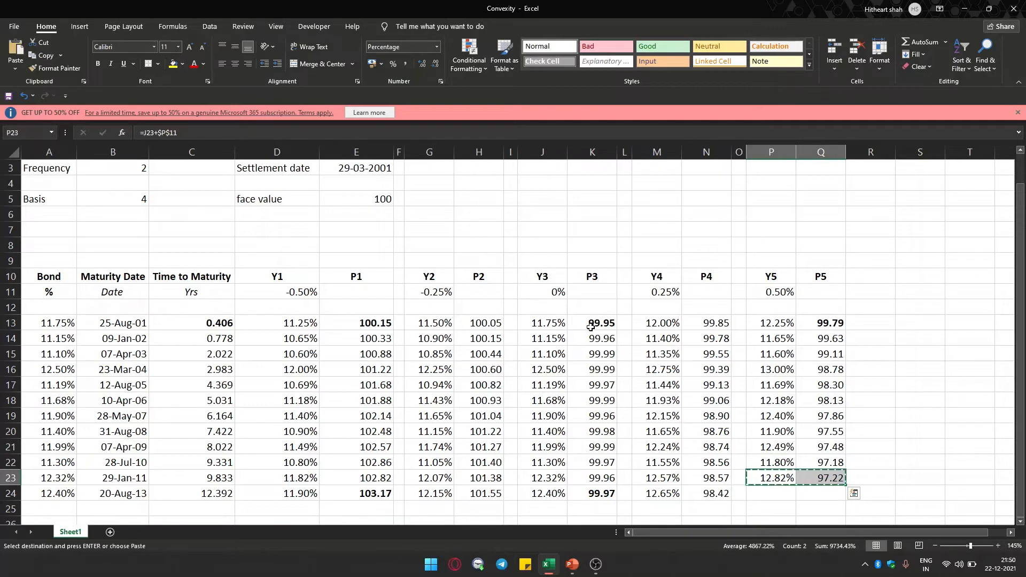
key(Down)
key(Return)
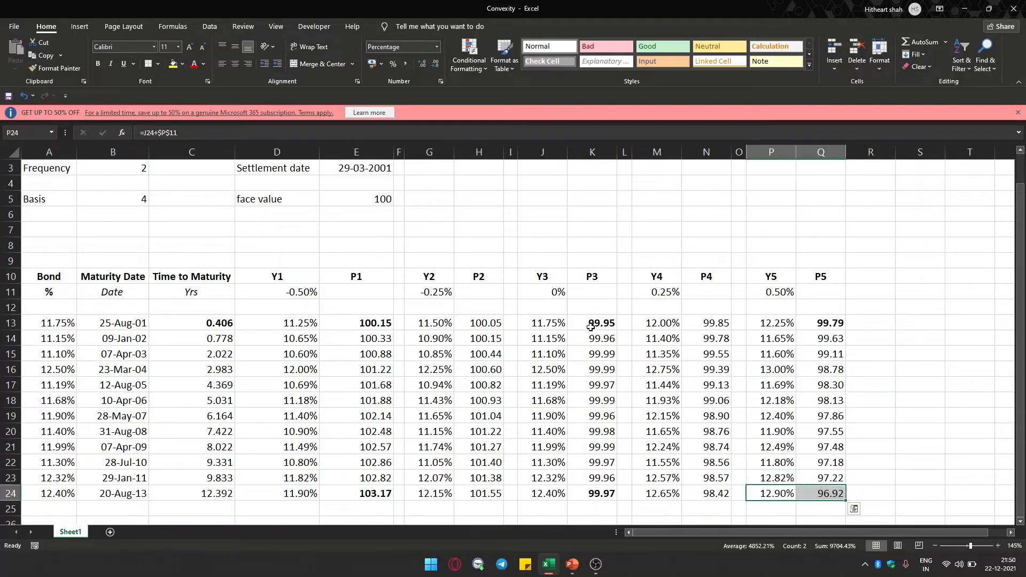
Enter the last bond's P1 minus P3 price difference in I25 as =E24-K24.
click(771, 417)
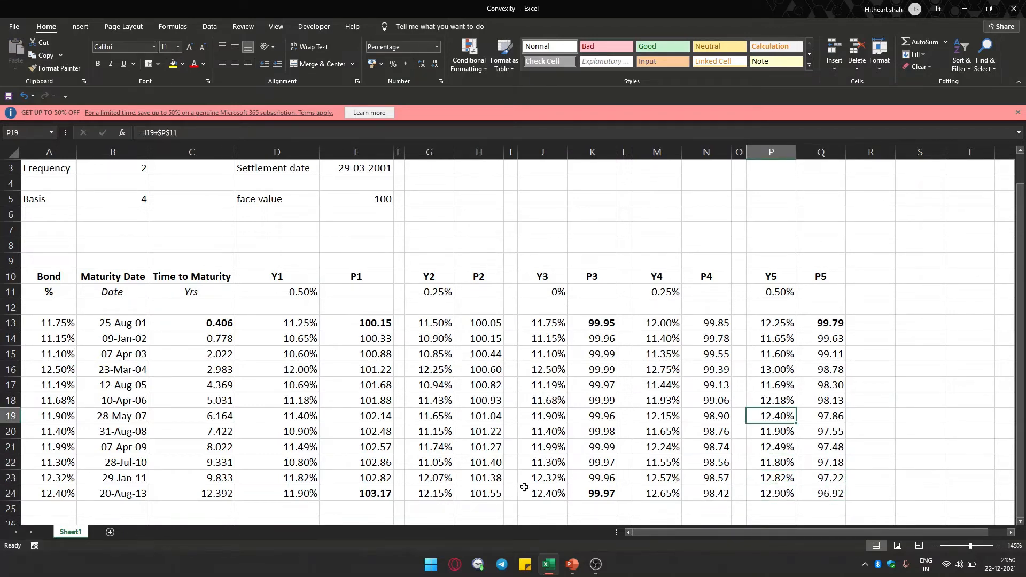
click(534, 512)
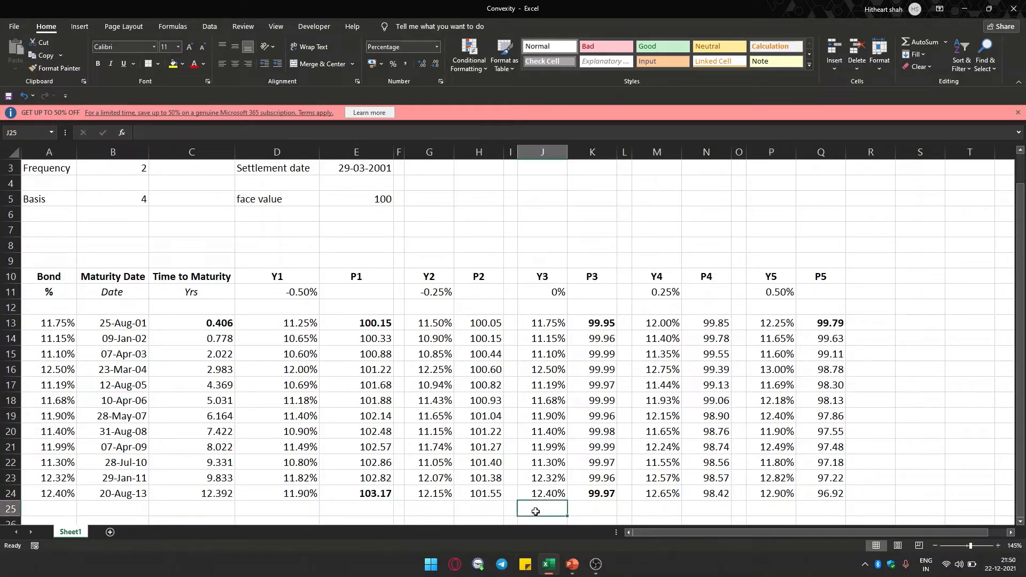
key(Left)
text(=)
key(Up)
key(Right)
key(Right)
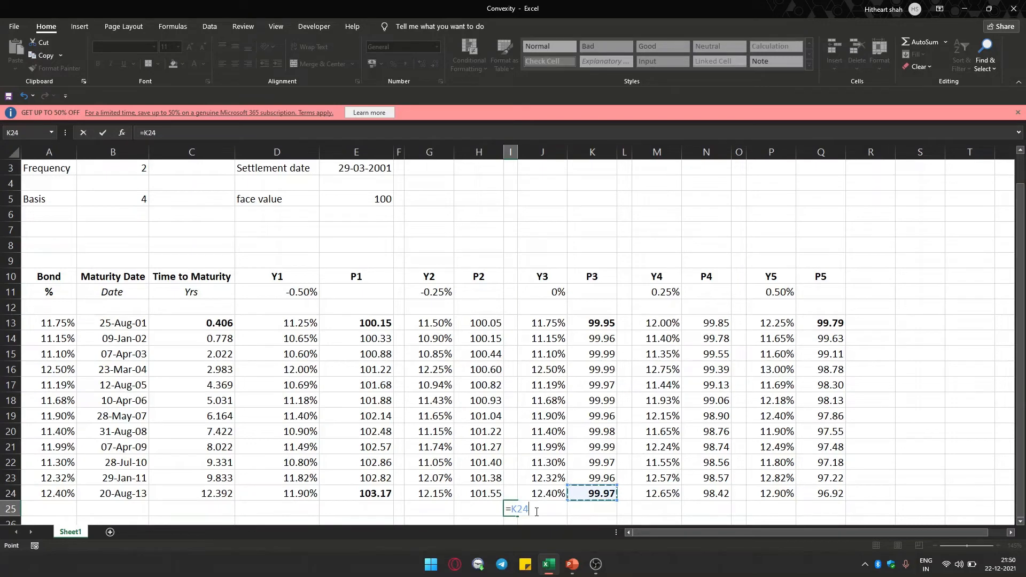
key(Left)
key(Left)
key(Left)
key(Left)
key(Left)
key(Left)
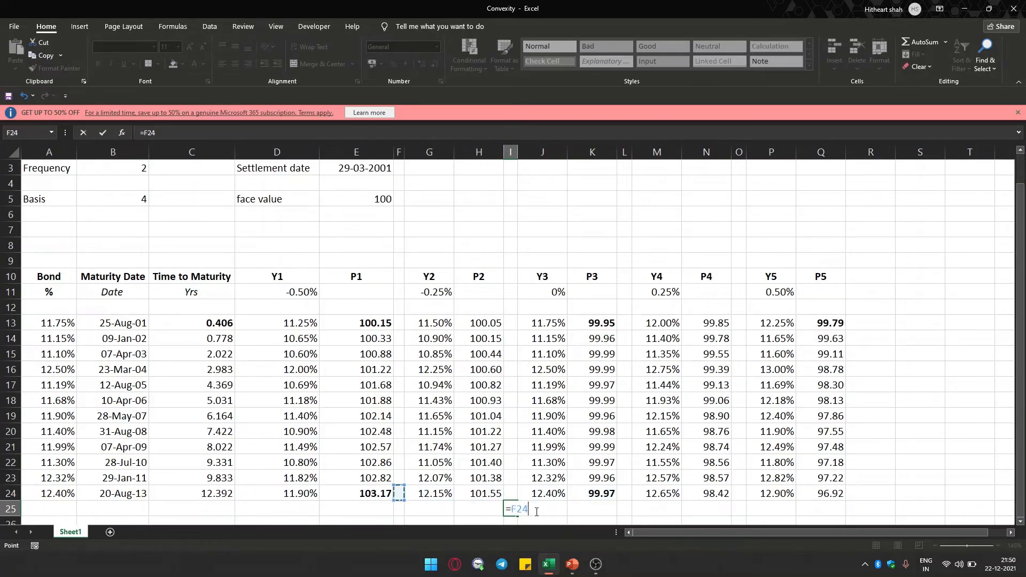
text(-)
key(Up)
key(Right)
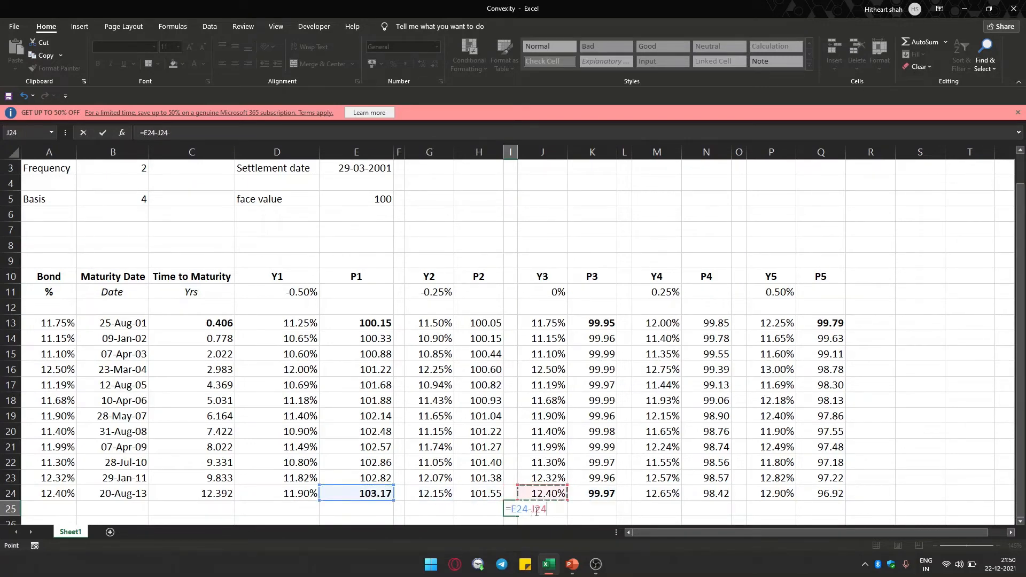
key(Return)
key(Up)
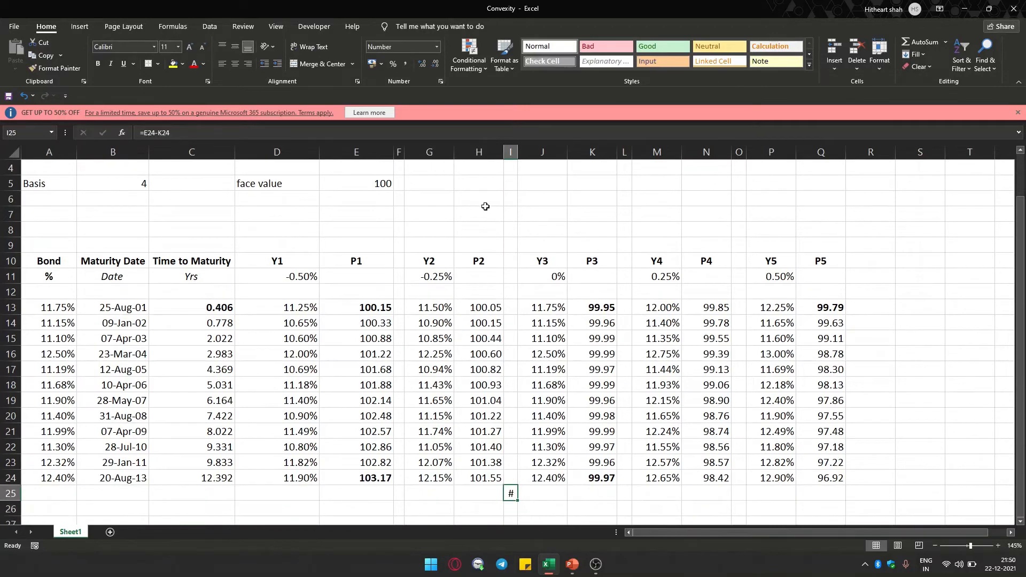
Enter the P1 minus P3 difference for the last bond in the wider cell J26 as =E24-K24.
key(Right)
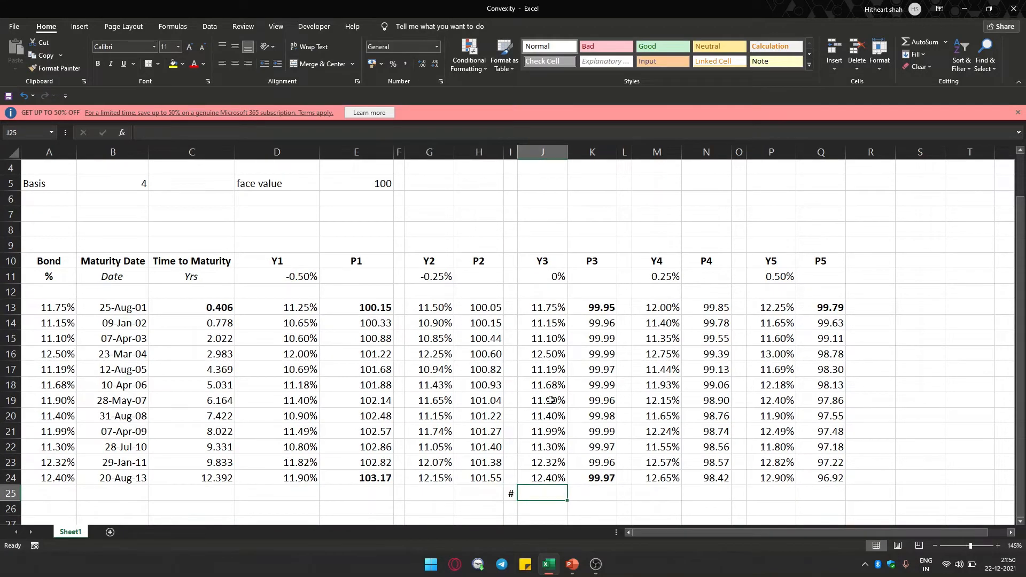
key(Down)
key(Right)
key(Left)
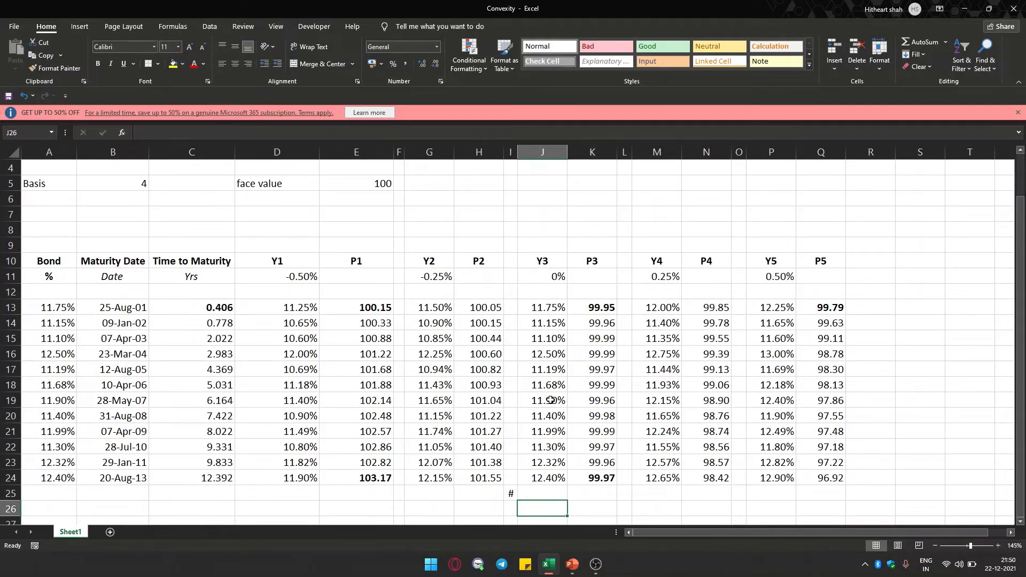
text(=)
key(Up)
key(Up)
key(Left)
key(Left)
key(Left)
key(Left)
key(Left)
text(-)
key(Up)
key(Up)
key(Up)
key(Right)
key(Down)
key(Return)
key(Up)
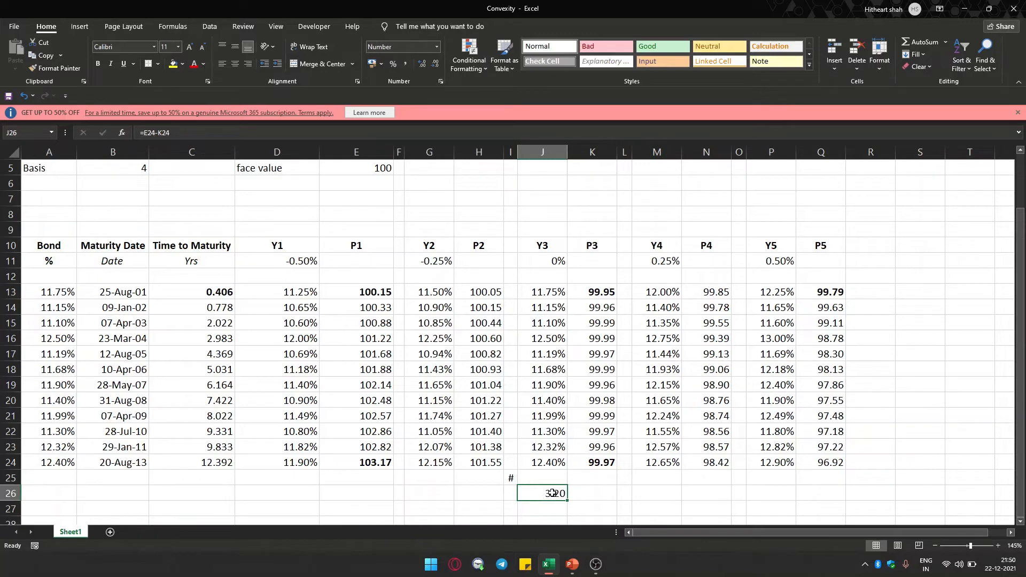
Enter the last bond's P3 minus P5 price difference in Q26 as =K24-Q24.
click(818, 495)
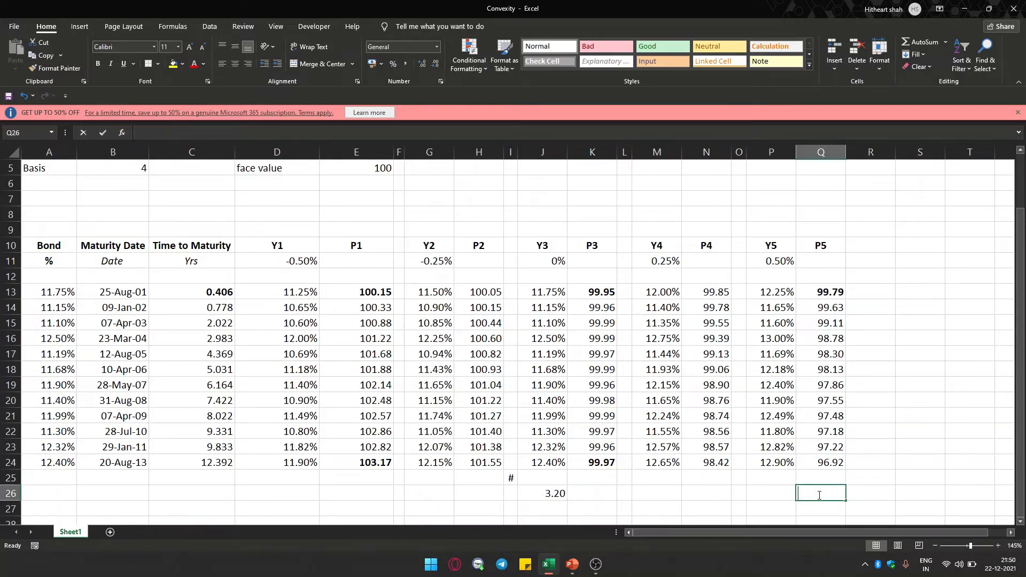
text(=)
key(Up)
key(Up)
key(Left)
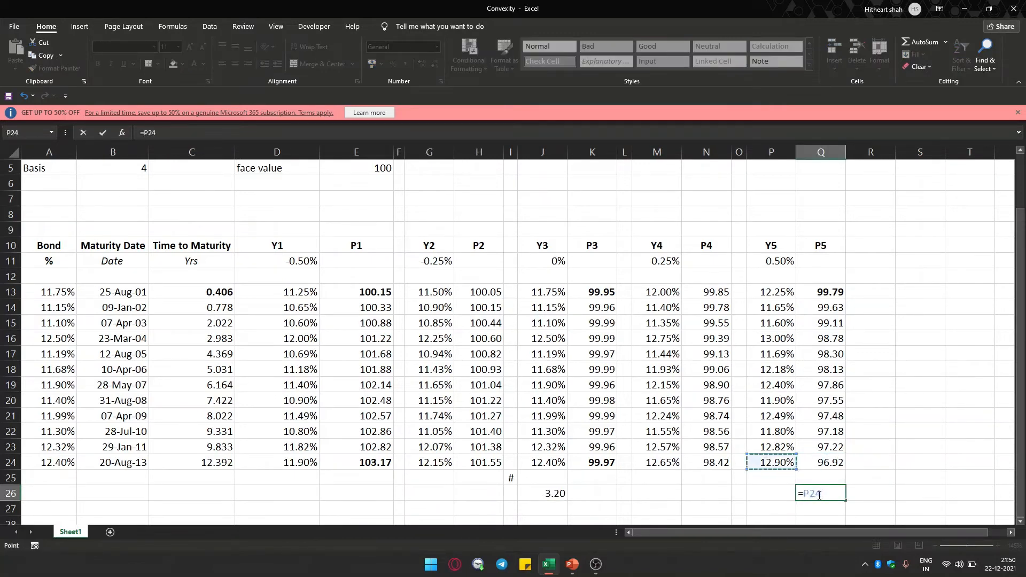
key(Left)
key(Left)
key(Left)
key(Left)
key(Left)
text(-)
key(Up)
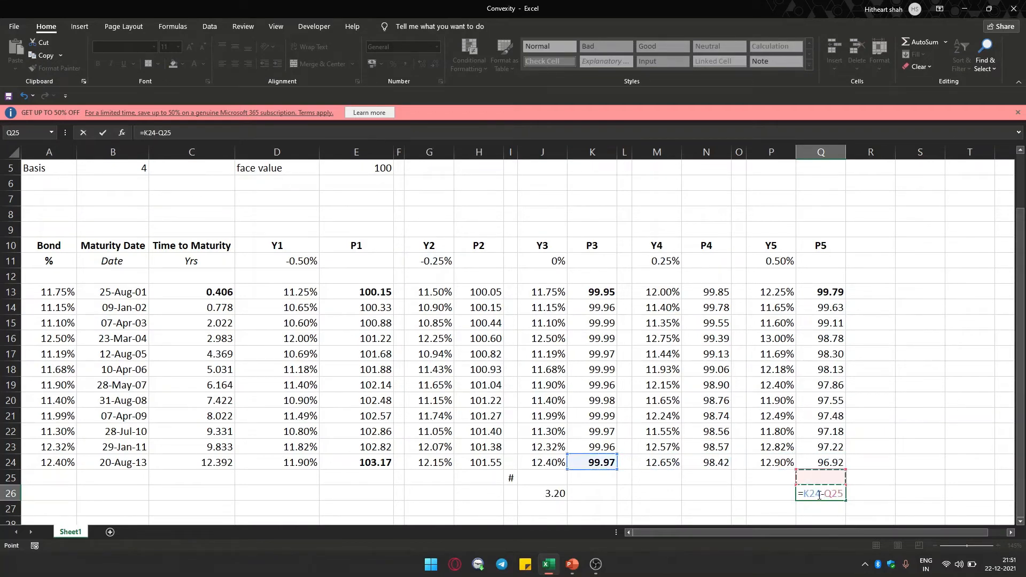
key(Return)
click(818, 495)
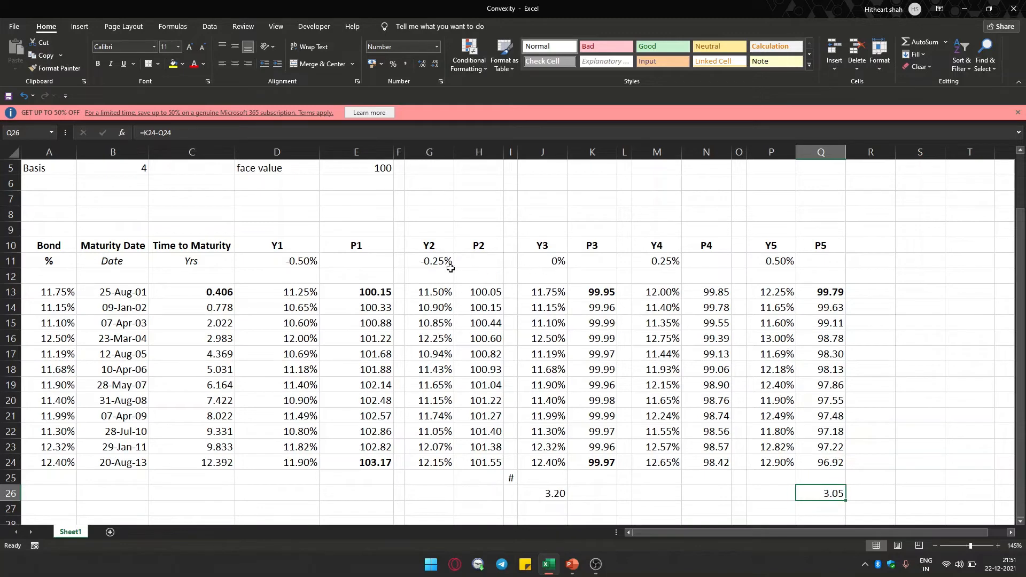
Insert three blank rows above the first bond's row 13.
click(546, 277)
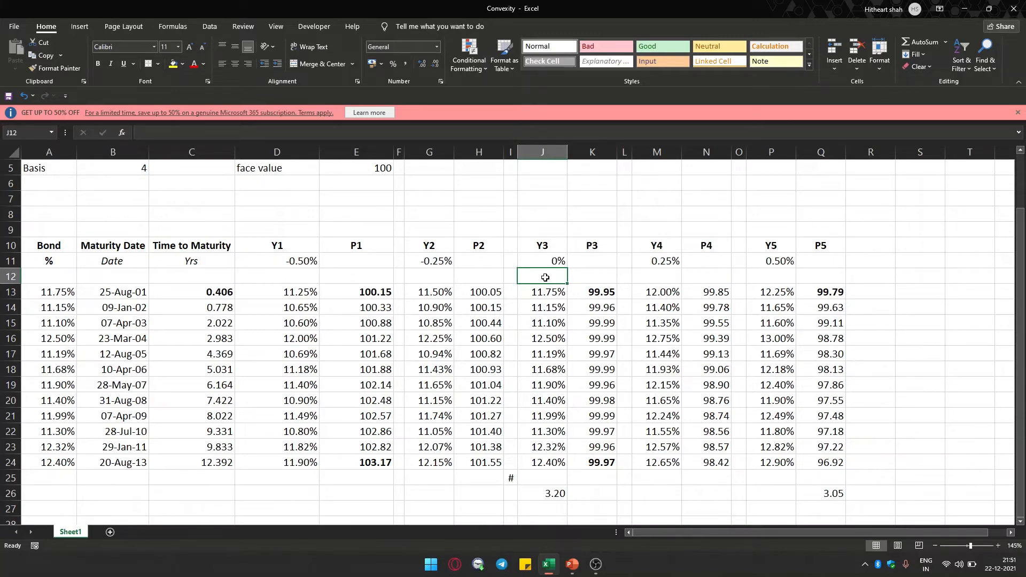
drag(10, 292, 9, 326)
right_click(9, 325)
click(30, 412)
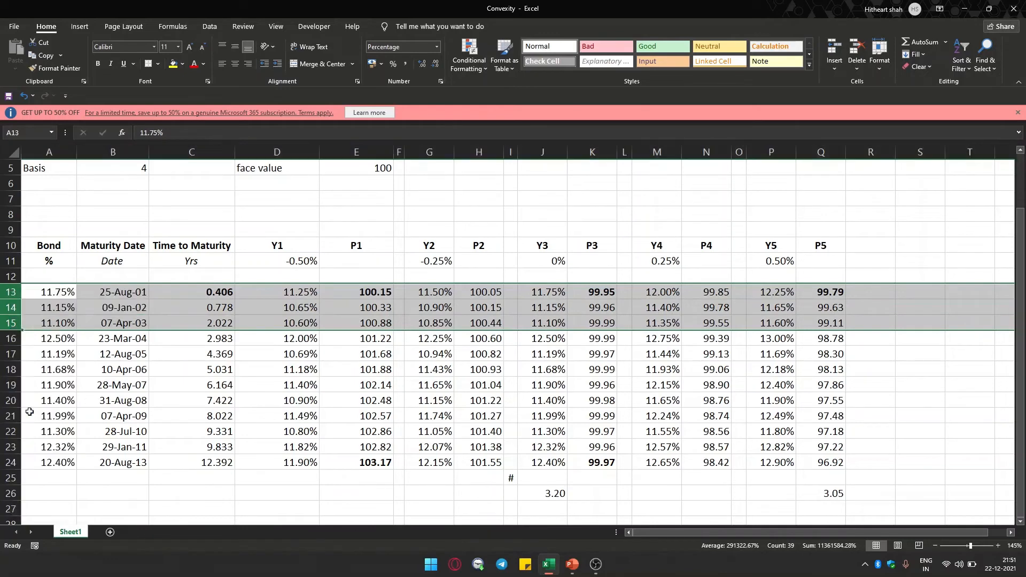
click(410, 294)
click(443, 306)
key(Right)
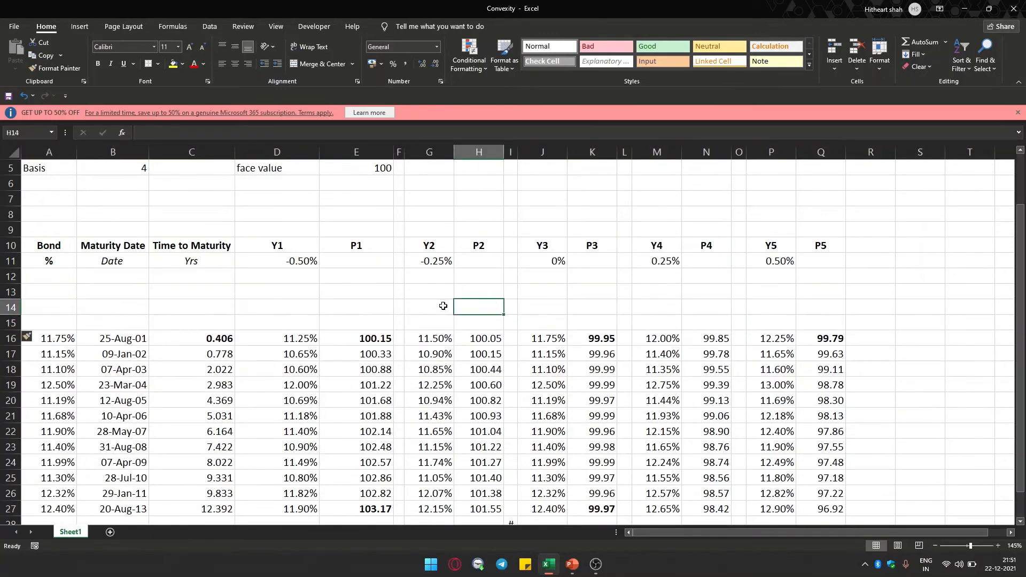
text(=)
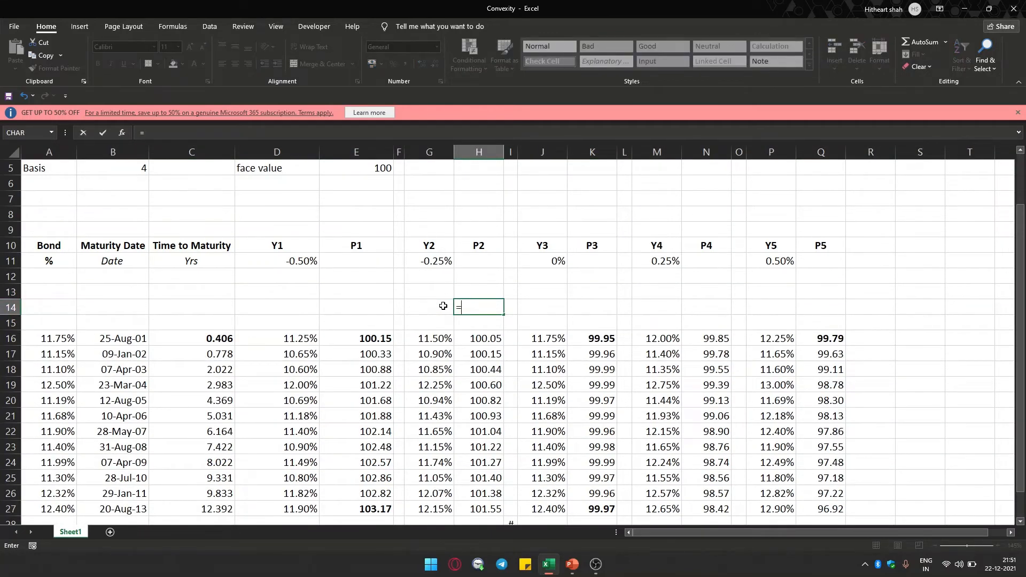
key(Escape)
Enter the first bond's P1 minus P3 price difference in K14 as =E16-K16.
key(Right)
key(Right)
key(Right)
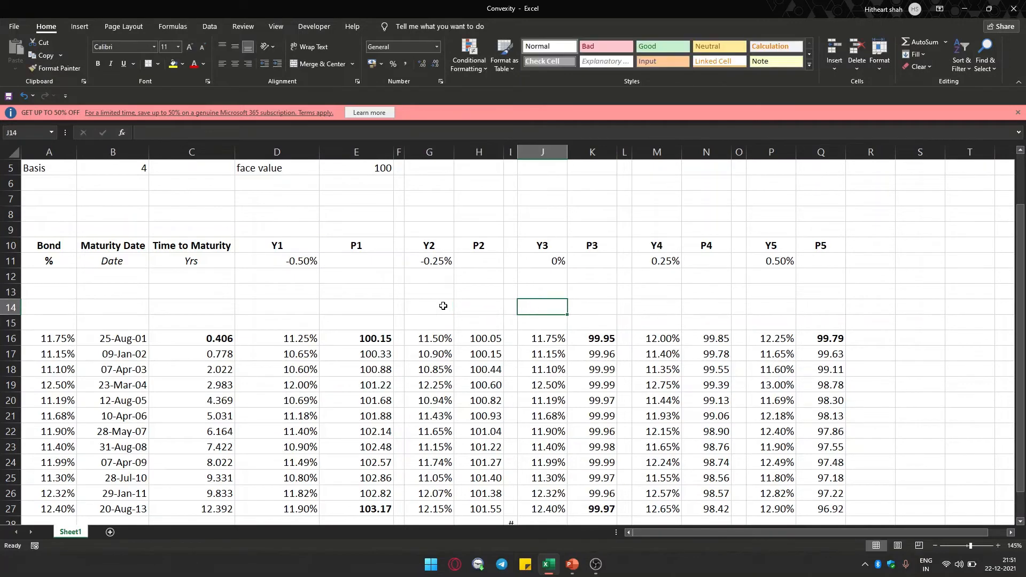
text(=)
key(Down)
key(Down)
key(Left)
key(Left)
key(Left)
key(Left)
key(Left)
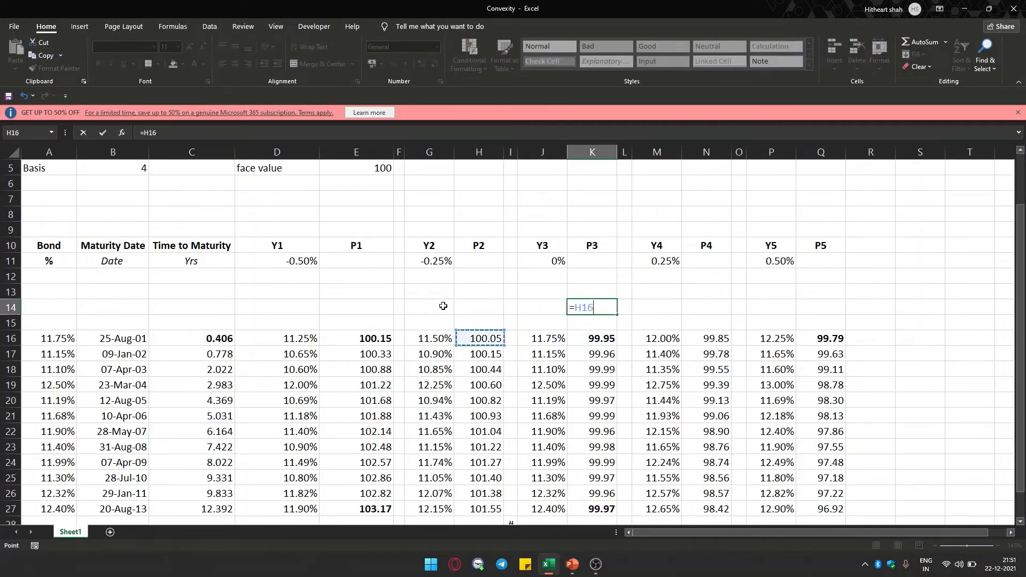
key(Left)
text(-)
key(Right)
key(Right)
key(Left)
key(Down)
key(Down)
key(Left)
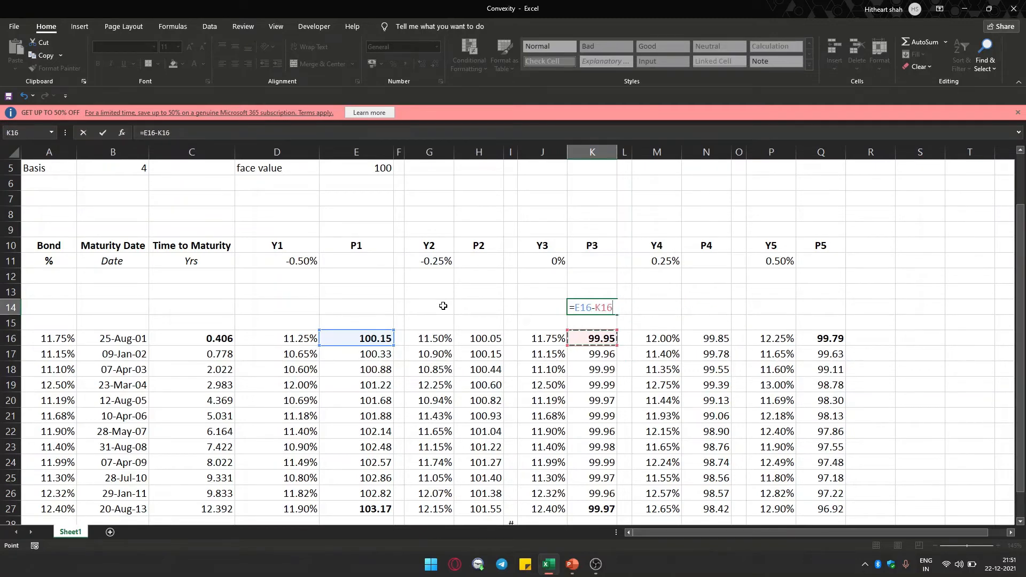
key(ctrl+Return)
Enter the first bond's P3 minus P5 price difference in Q14 as =K16-Q16.
key(Right)
key(Right)
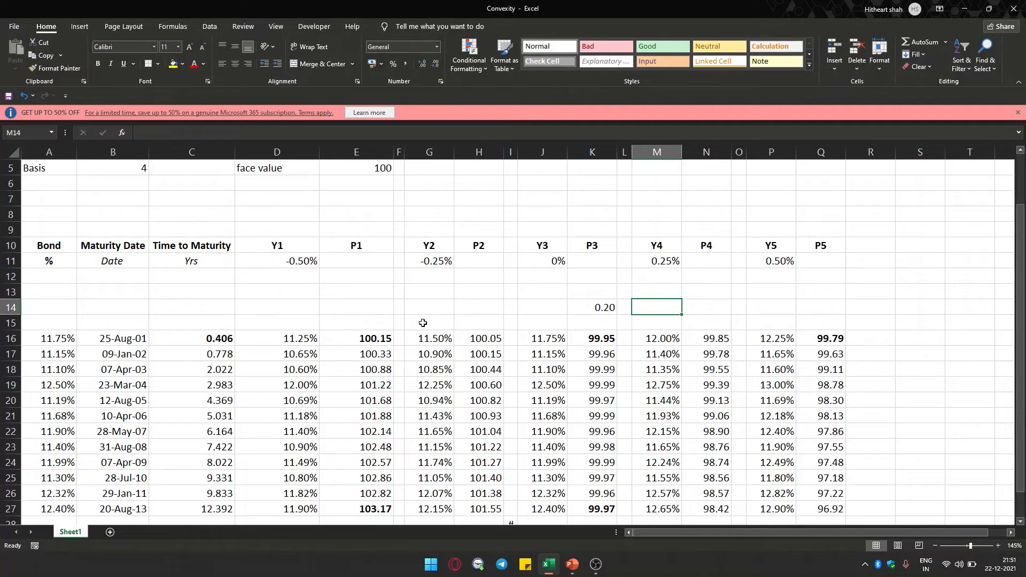
click(817, 305)
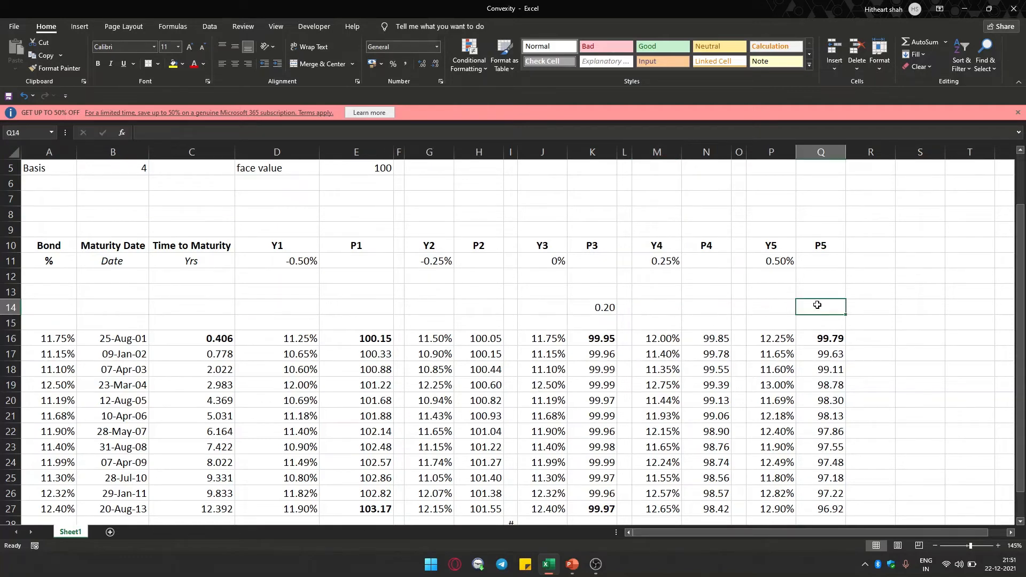
text(=)
key(Down)
key(Down)
key(Left)
key(Left)
key(Left)
key(Left)
key(Right)
key(Right)
key(Right)
key(Right)
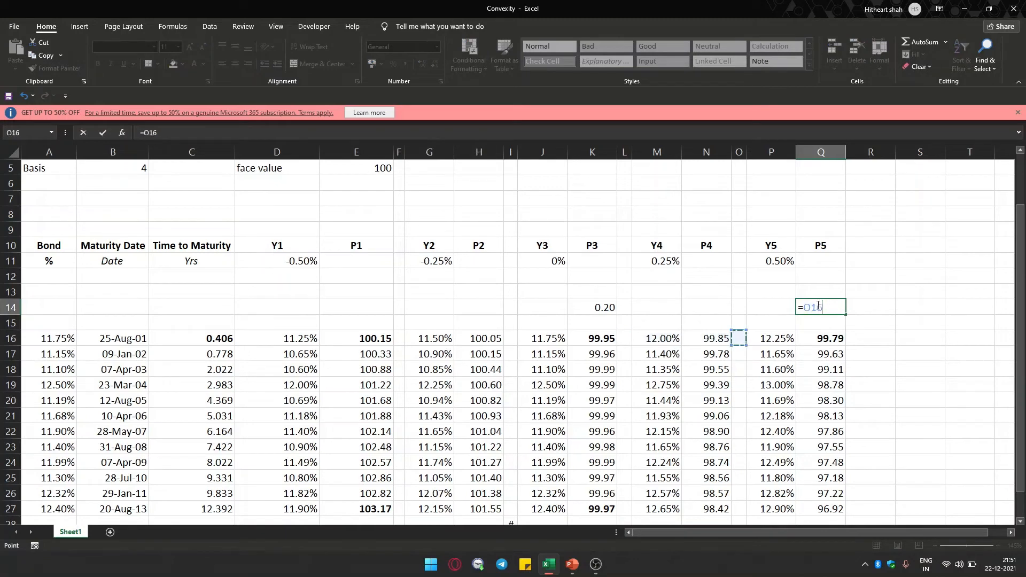
key(Left)
key(Left)
key(Left)
key(Left)
key(Left)
key(Left)
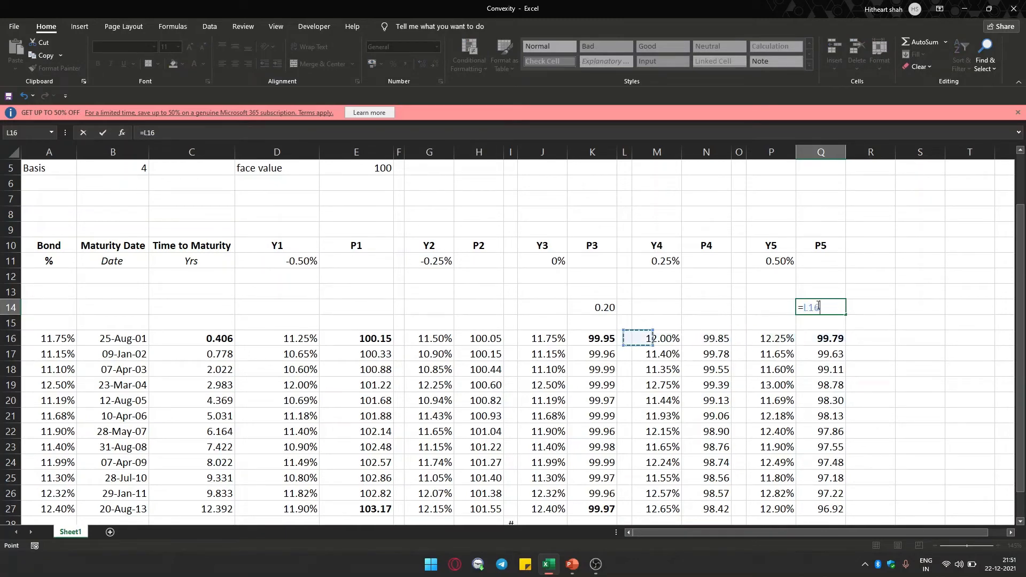
text(-)
key(Down)
key(Down)
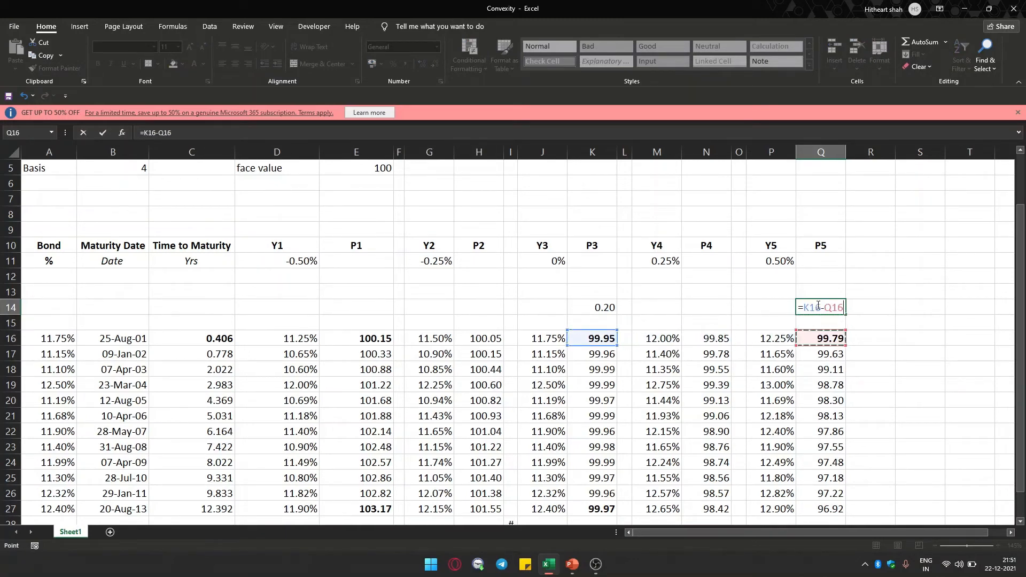
key(Return)
Compare the price differences for falling and rising yields on the shortest bond with those on the longest bond.
scroll(799, 321, down, 1)
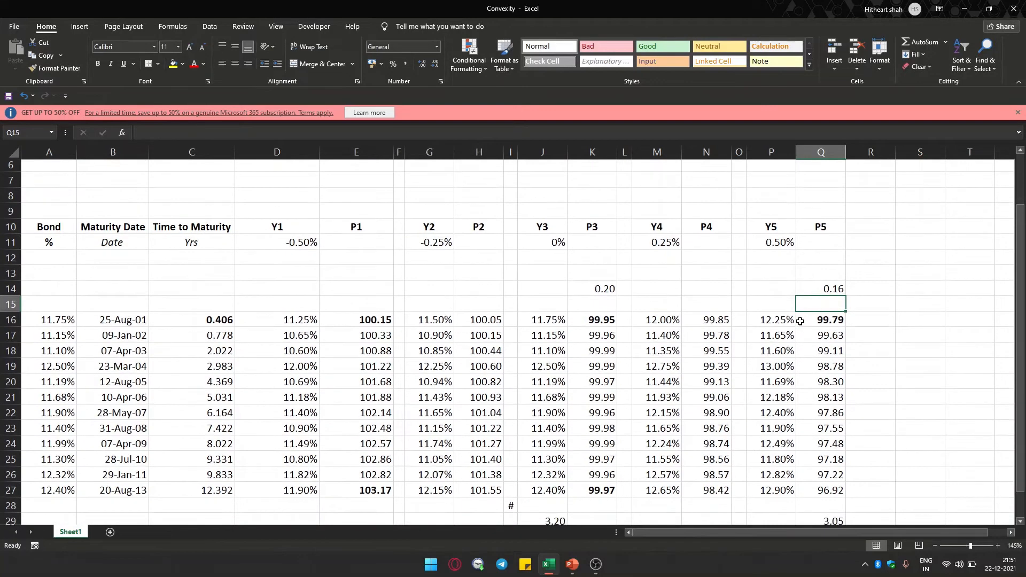
scroll(673, 309, down, 1)
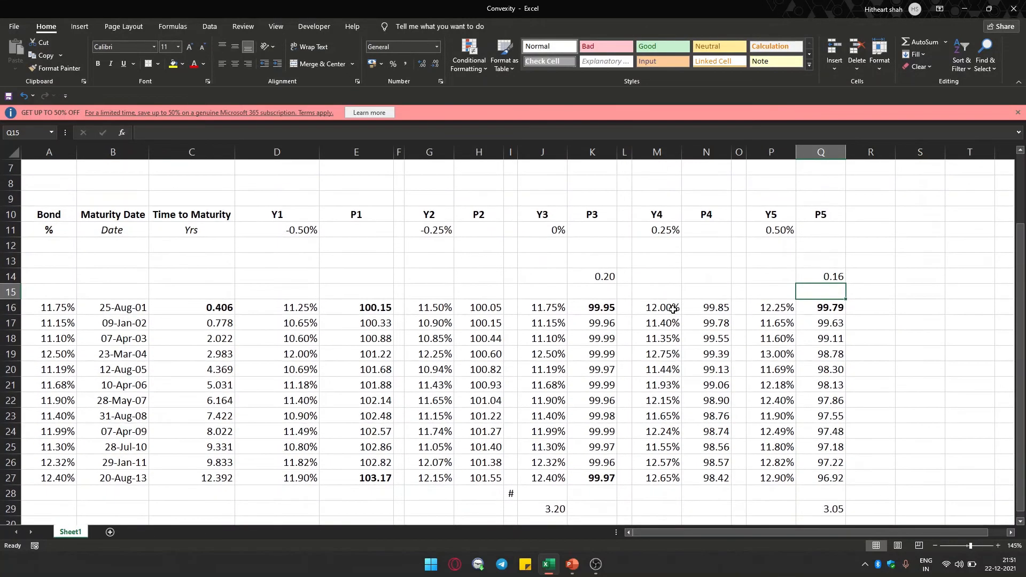
click(603, 276)
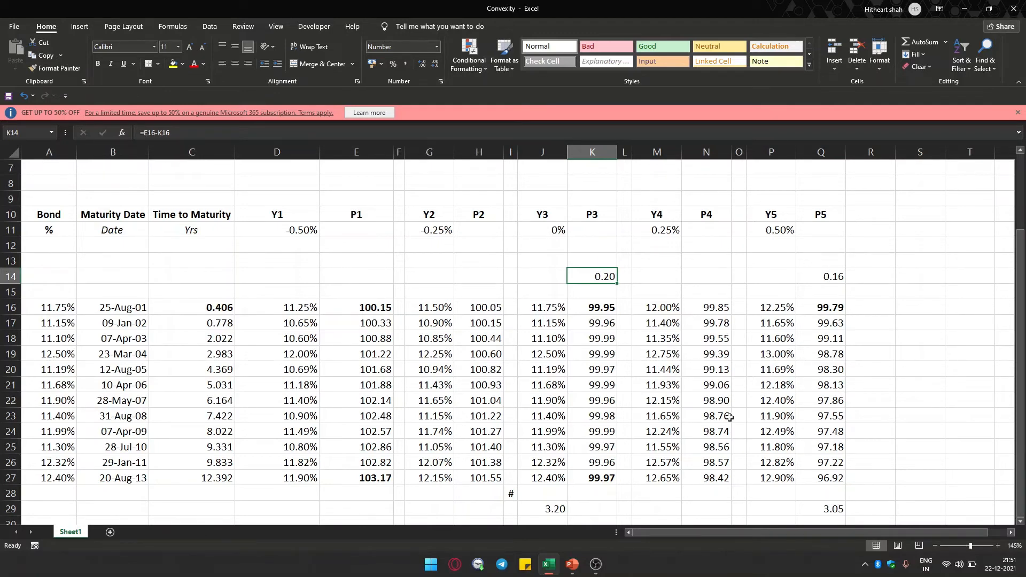
scroll(729, 418, down, 1)
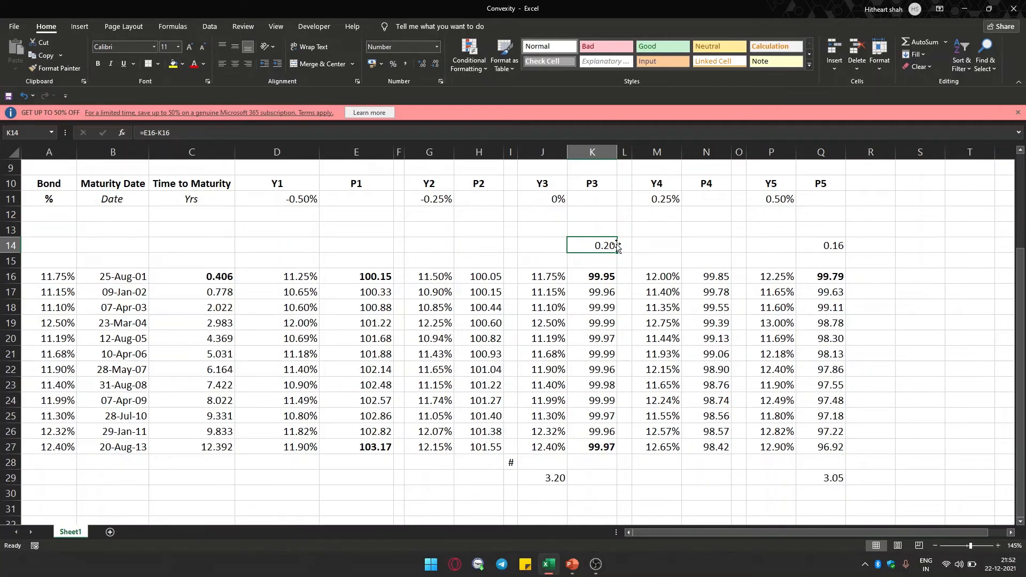
click(822, 244)
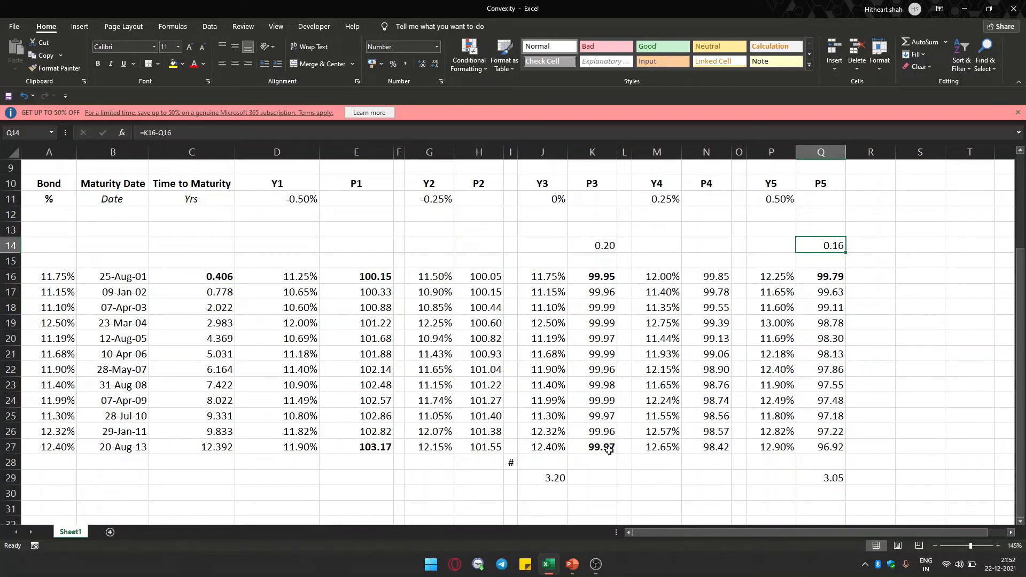
click(227, 448)
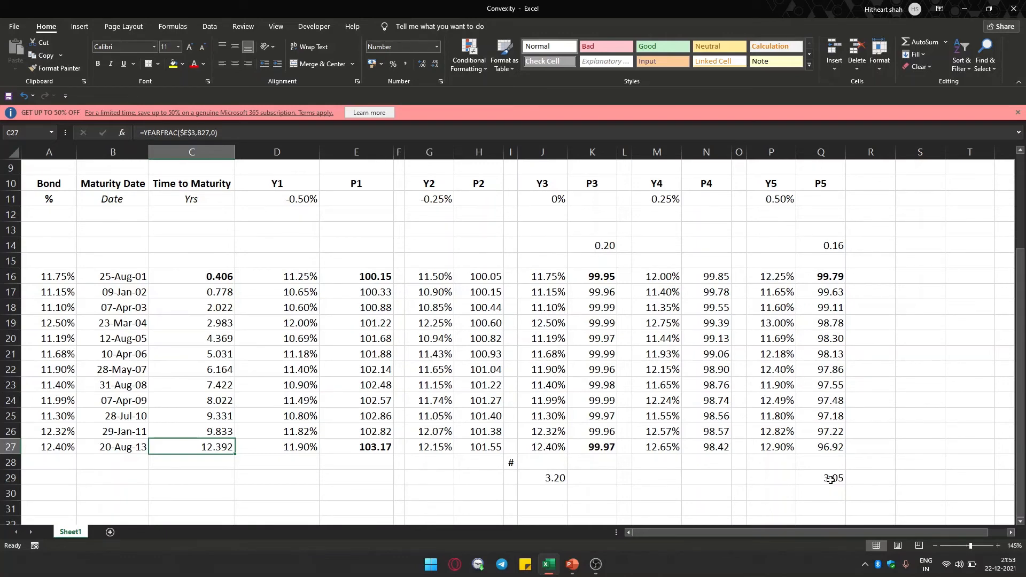
scroll(831, 480, down, 1)
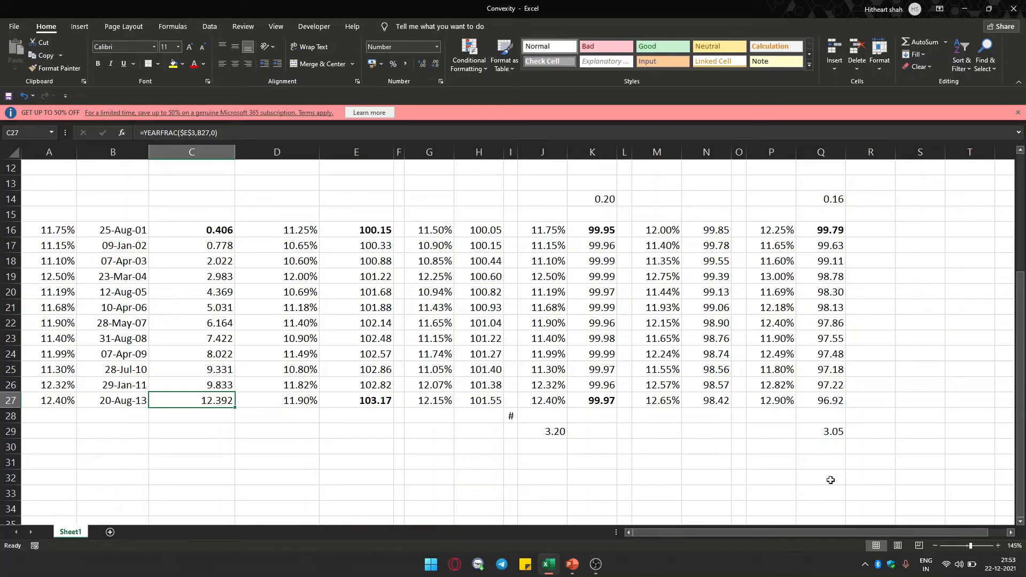
Start a summary note below the table with yield in D32, a minus sign in E32 and price in G32.
click(230, 459)
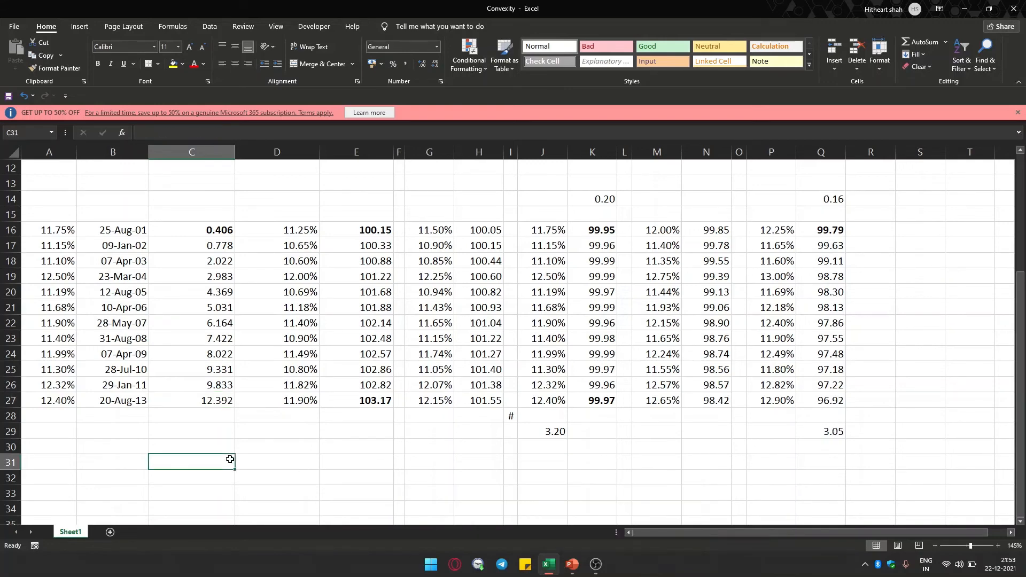
key(Right)
key(Down)
text(ield)
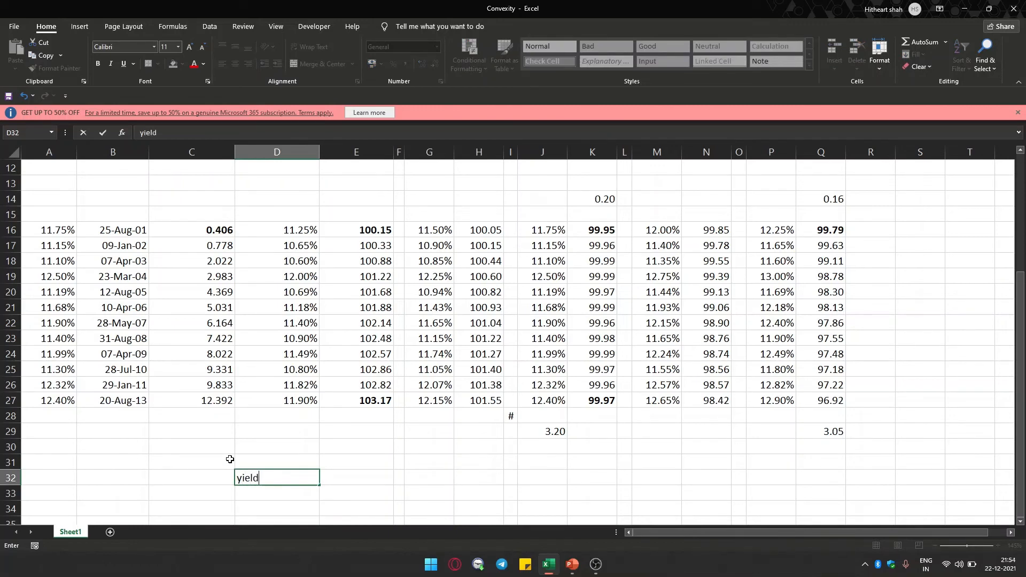
key(Return)
key(Right)
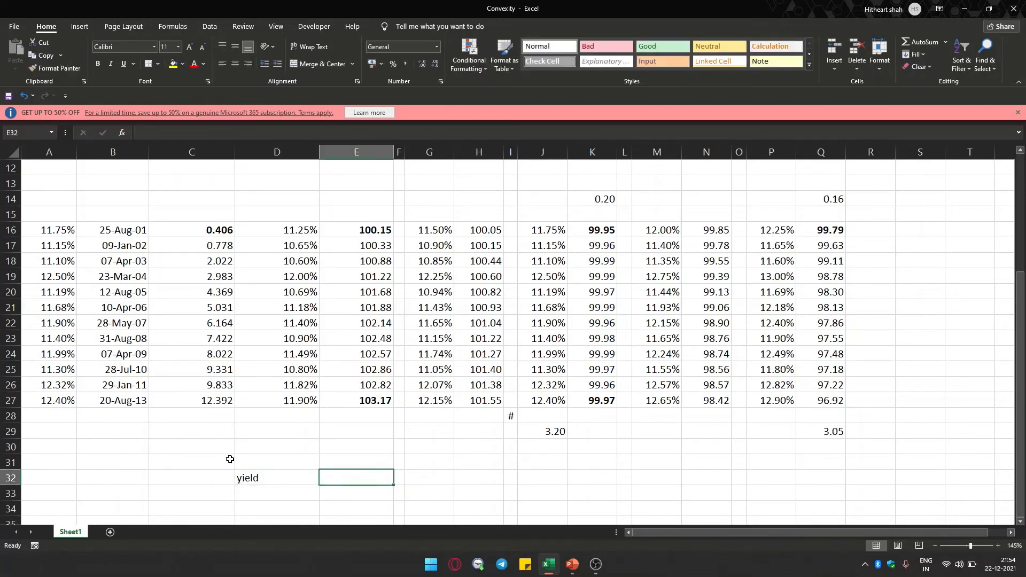
key(Up)
key(Right)
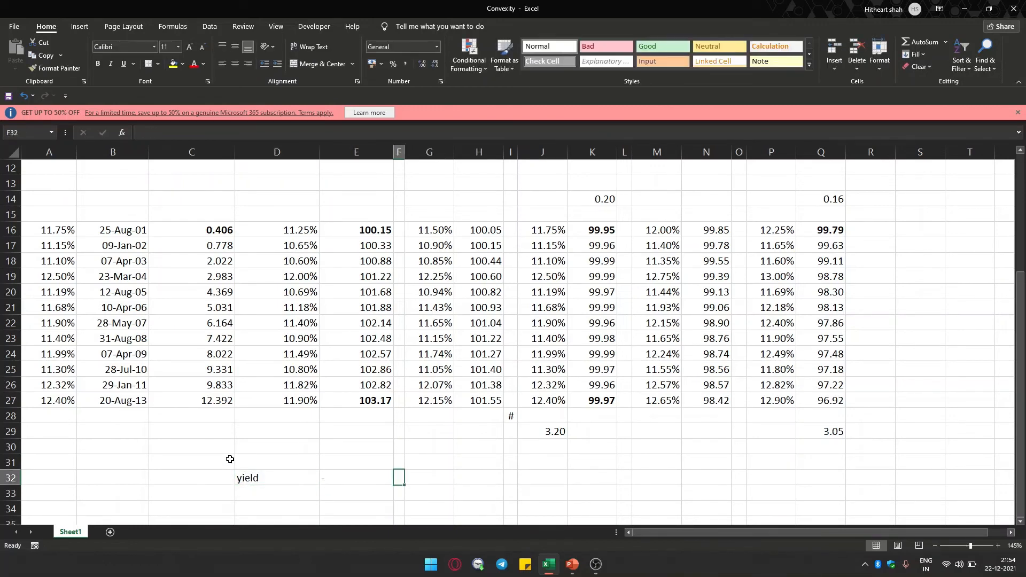
key(Right)
text(pr)
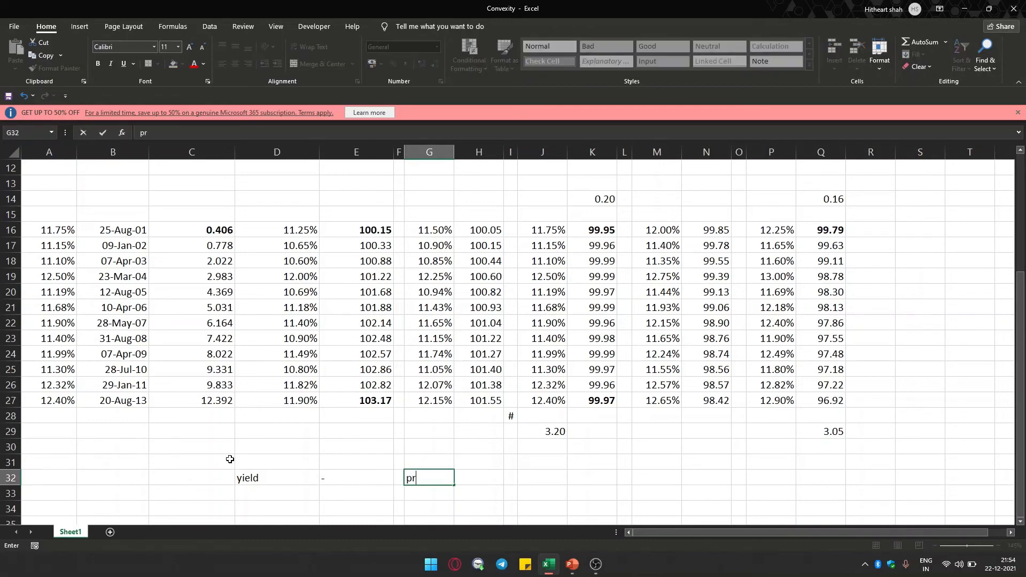
text(ice)
key(Return)
key(Up)
Try to enter a plus sign in H32 beside the price label.
key(Right)
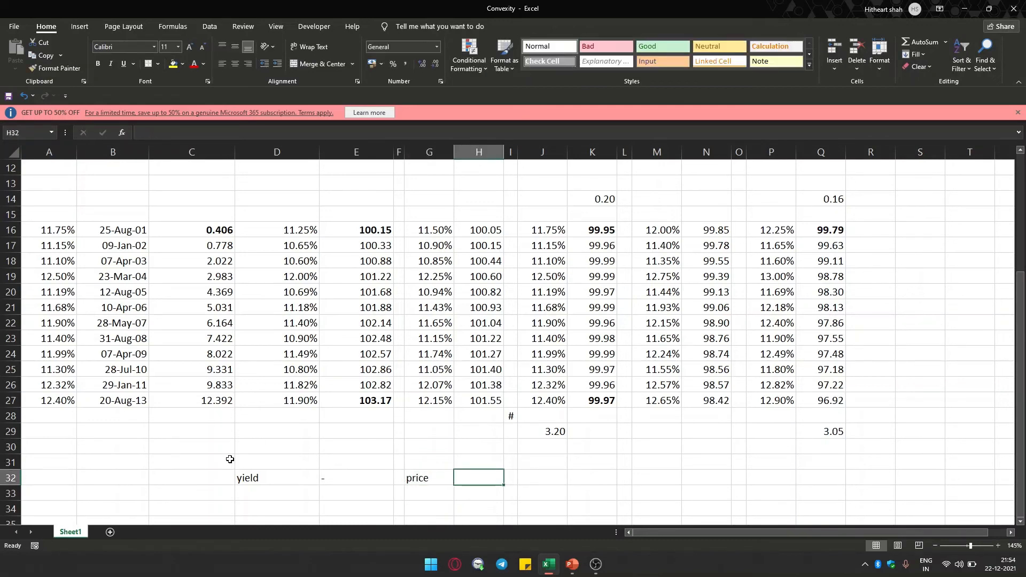
text(+)
key(Left)
key(Left)
key(Left)
key(Left)
key(Down)
text(y)
key(BackSpace)
text(yield)
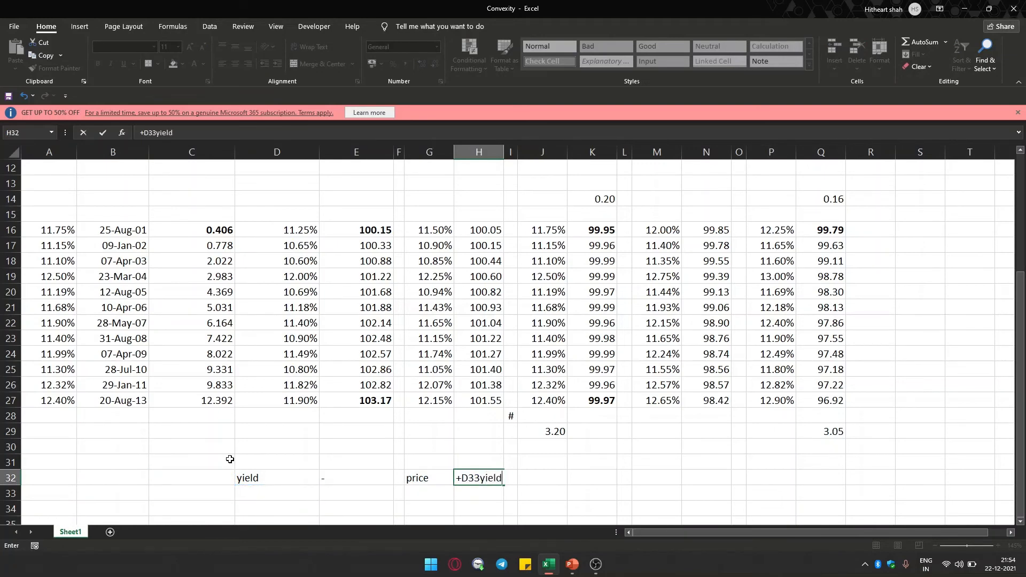
key(Return)
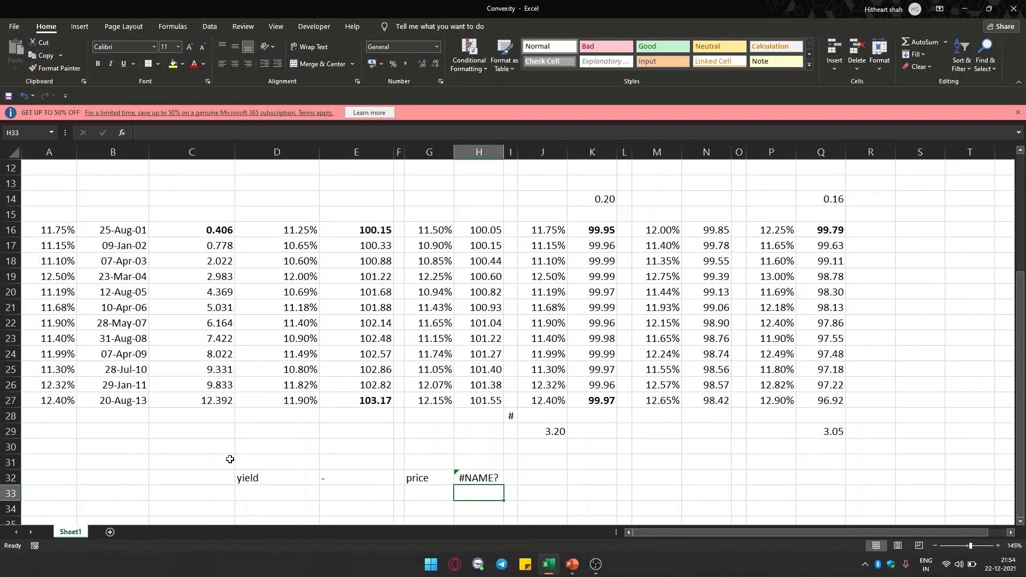
key(Up)
text(+)
key(Left)
key(Left)
key(Left)
key(Left)
key(Right)
key(Right)
key(Right)
key(Right)
key(Right)
key(Left)
key(Return)
key(Return)
key(Up)
text(+)
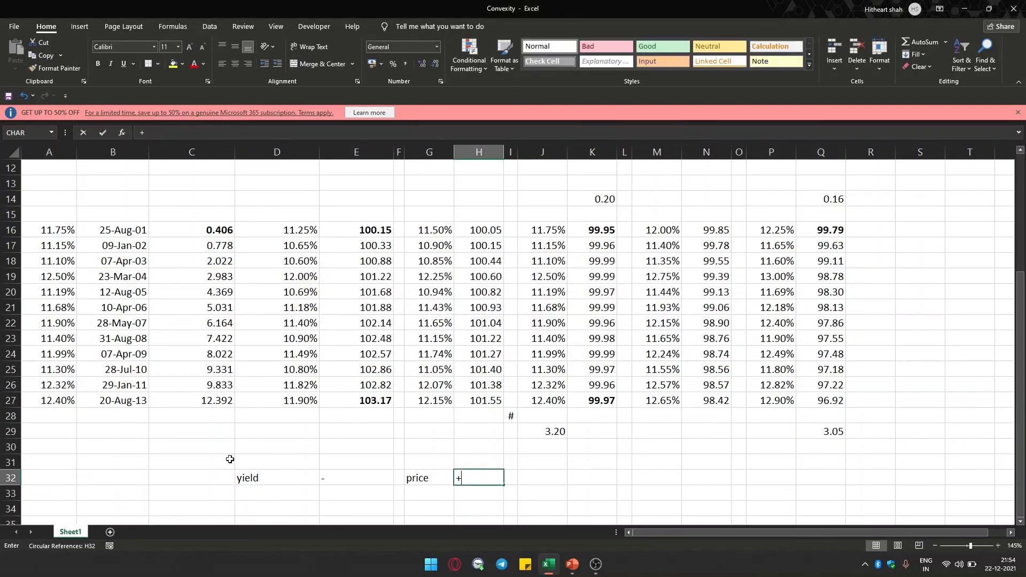
text(\)
key(Return)
key(Return)
key(BackSpace)
key(BackSpace)
Enter positive in H32 and replace the minus sign in E32 with negative.
text(po)
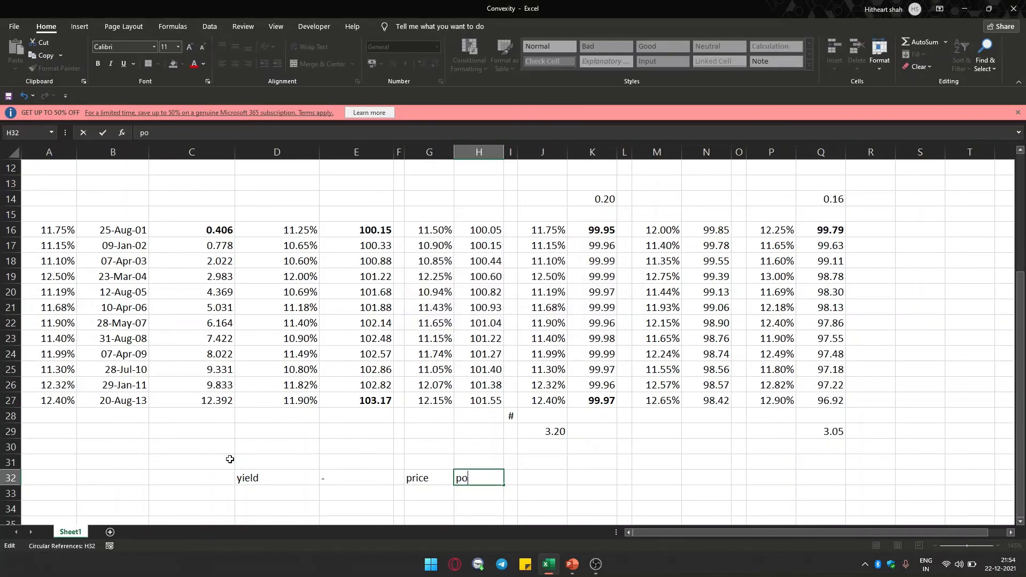
text(sitive)
key(Return)
key(Up)
key(Left)
key(Left)
key(Left)
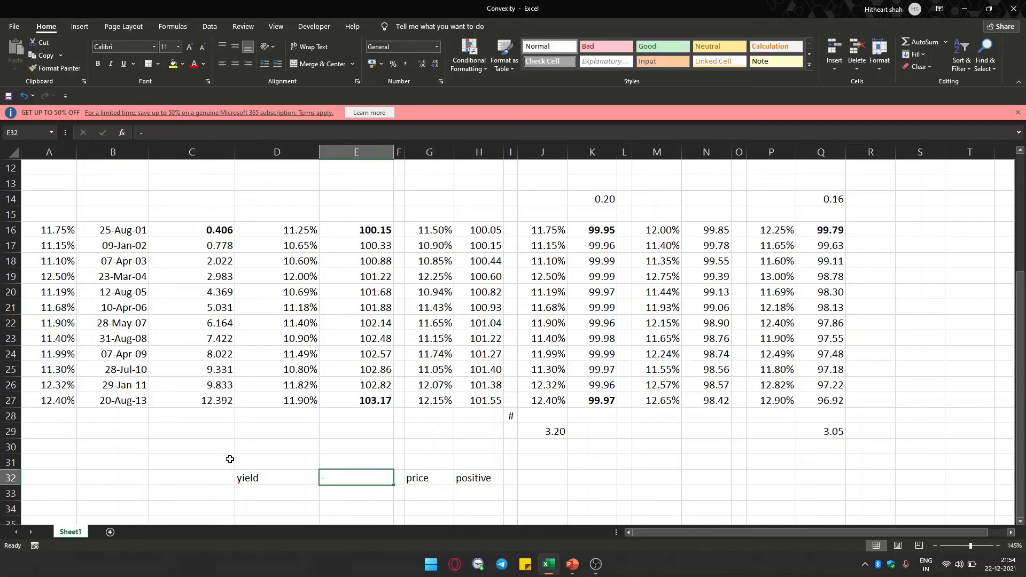
text(negative)
key(Return)
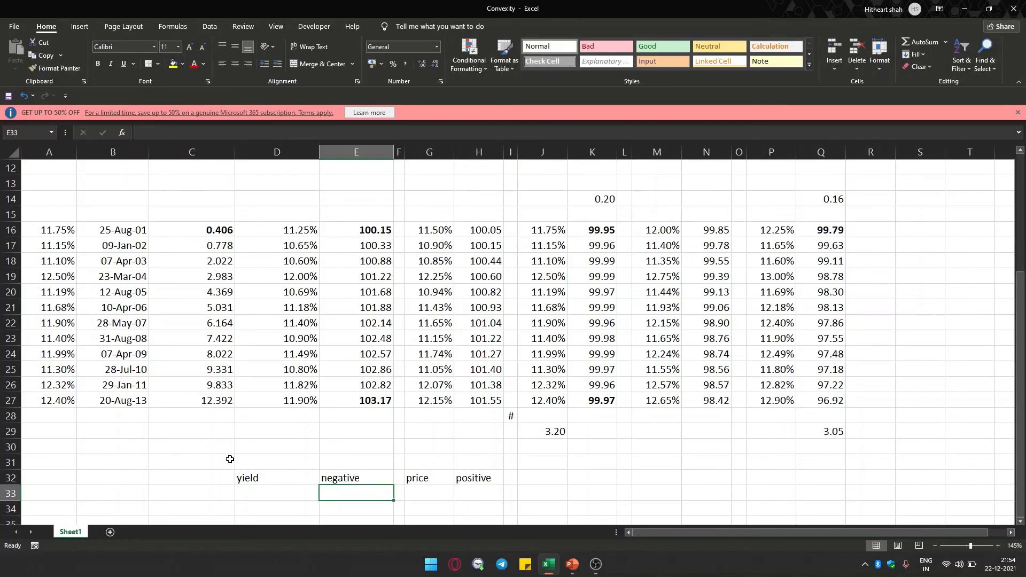
Begin the second summary line with yield in D33 and positive in E33.
key(Left)
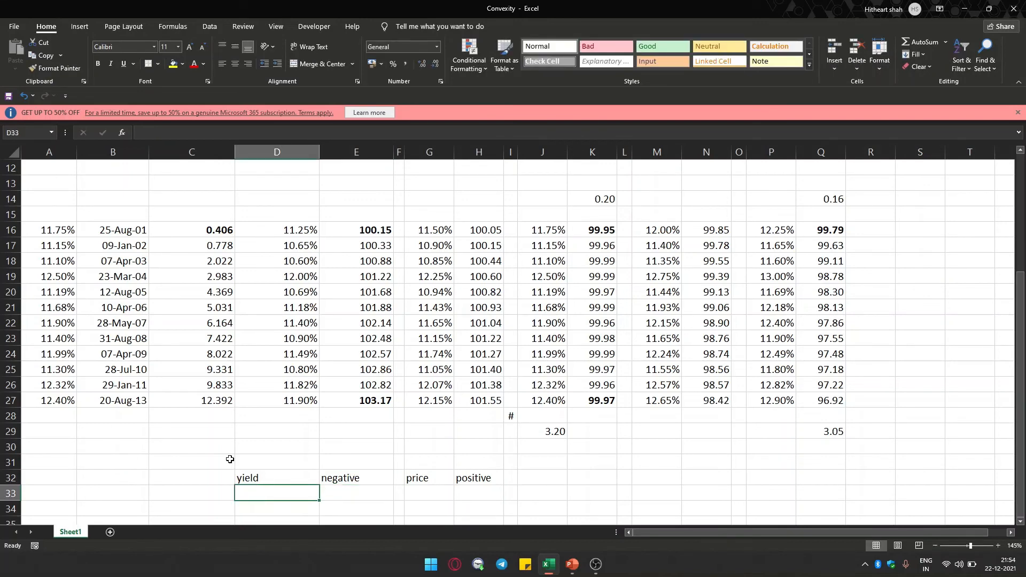
text(yield)
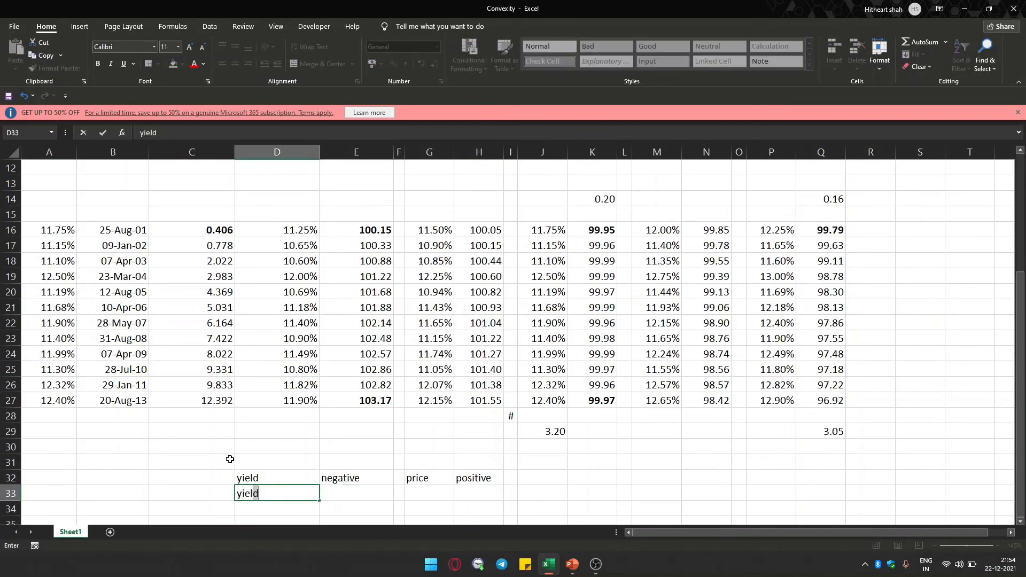
key(Return)
key(Up)
key(Right)
text(po)
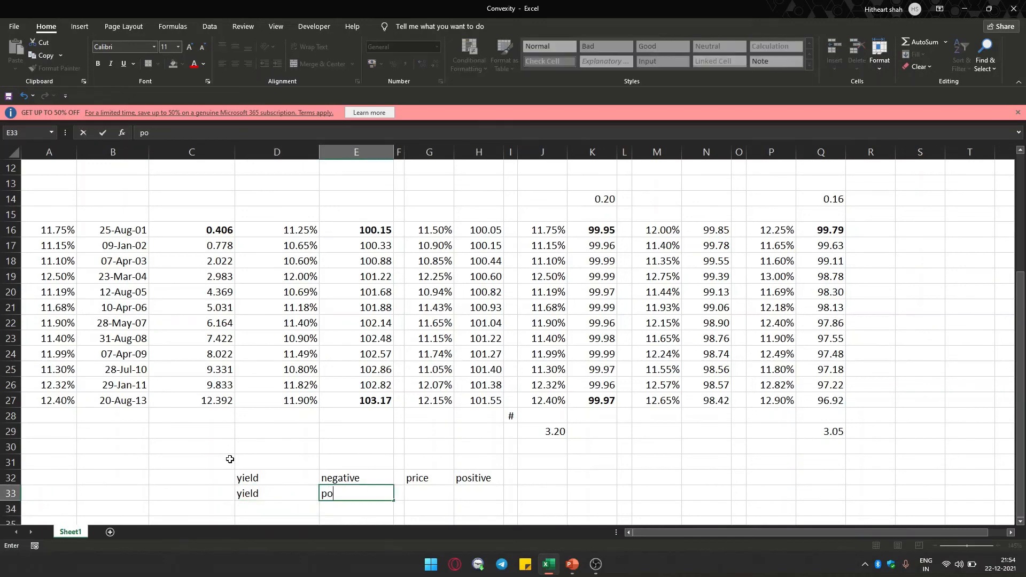
text(sitive)
key(Return)
Complete the second summary line with price in G33 and neutral in H33.
key(Up)
key(Right)
key(Right)
text(price)
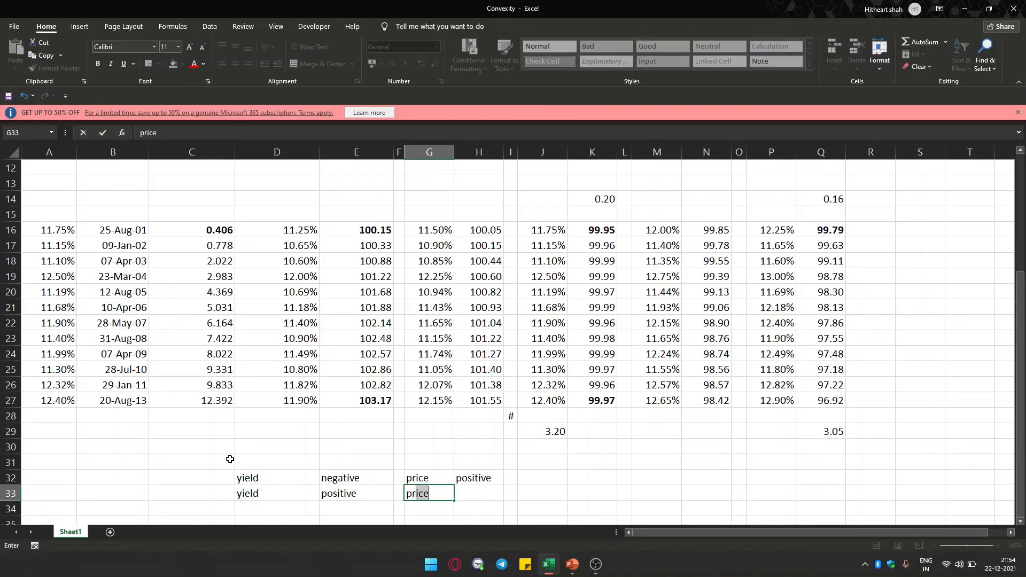
key(Return)
key(Up)
key(Right)
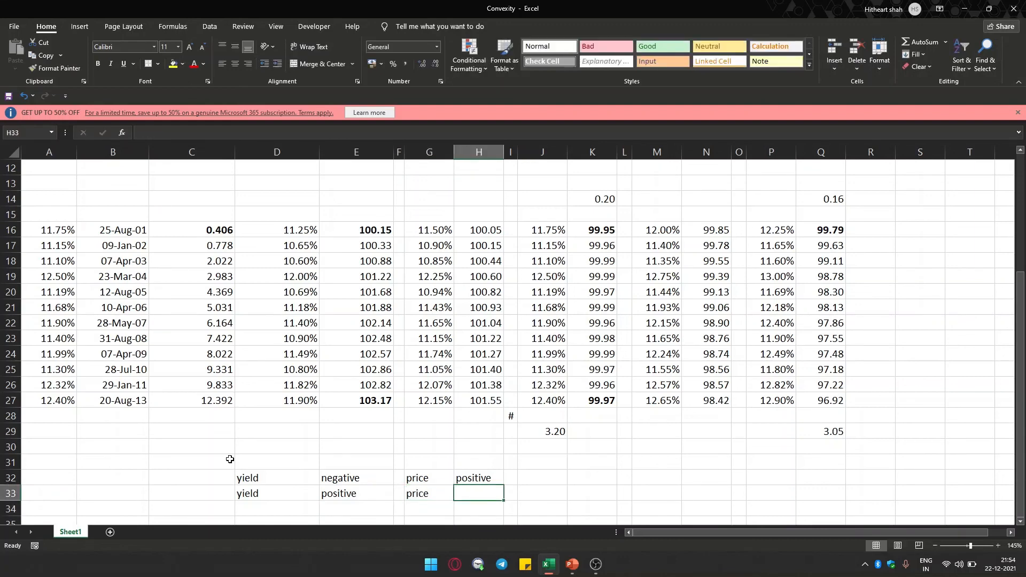
text(neutral)
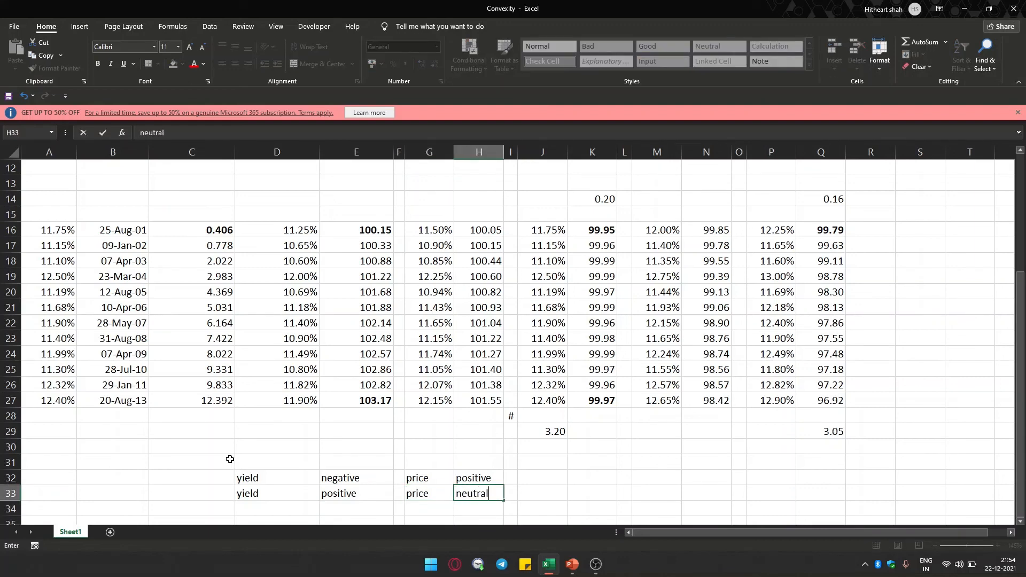
key(Return)
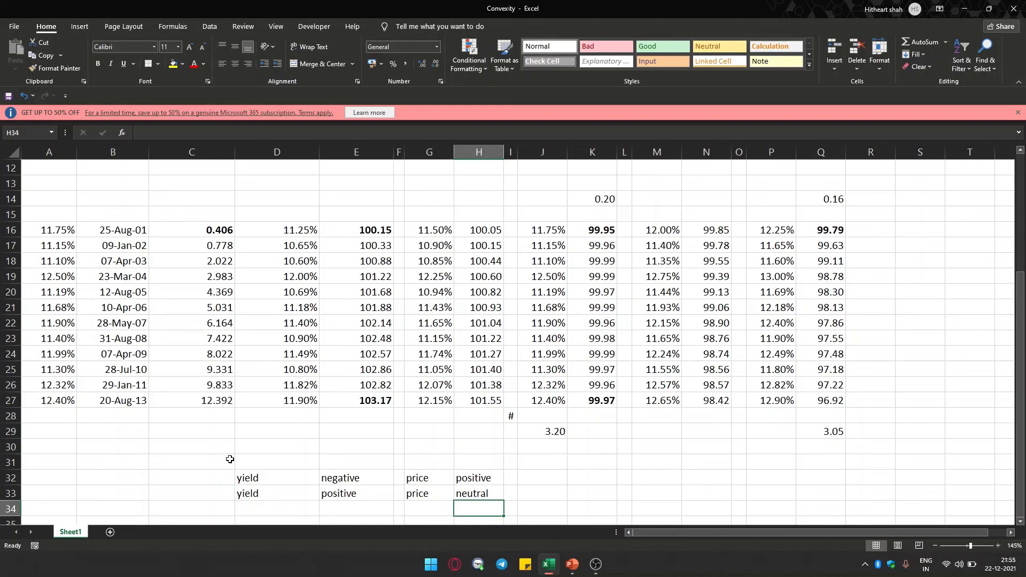
Switch to the PowerPoint slide with the Convexity of a Bond chart.
key(alt+Tab)
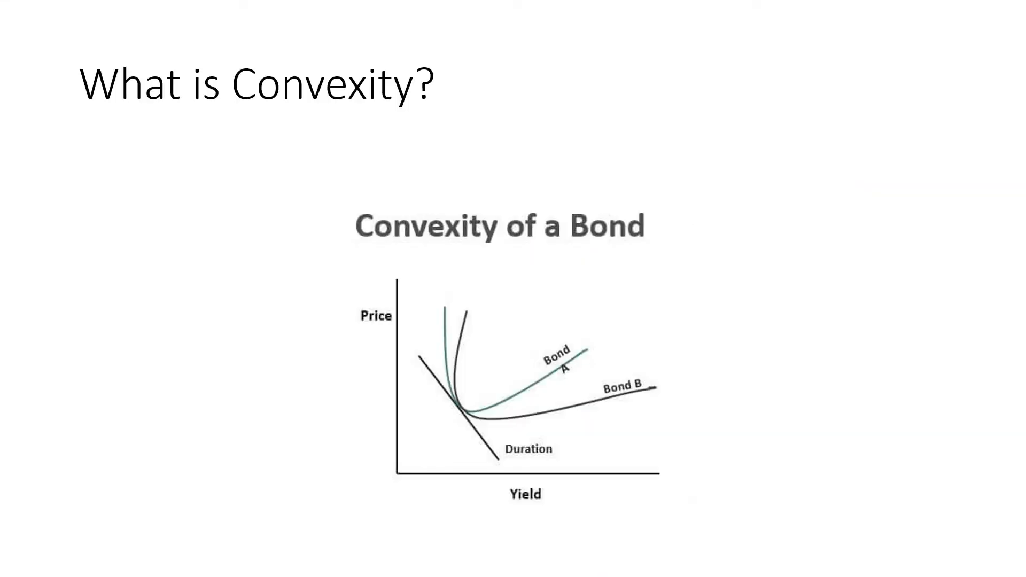